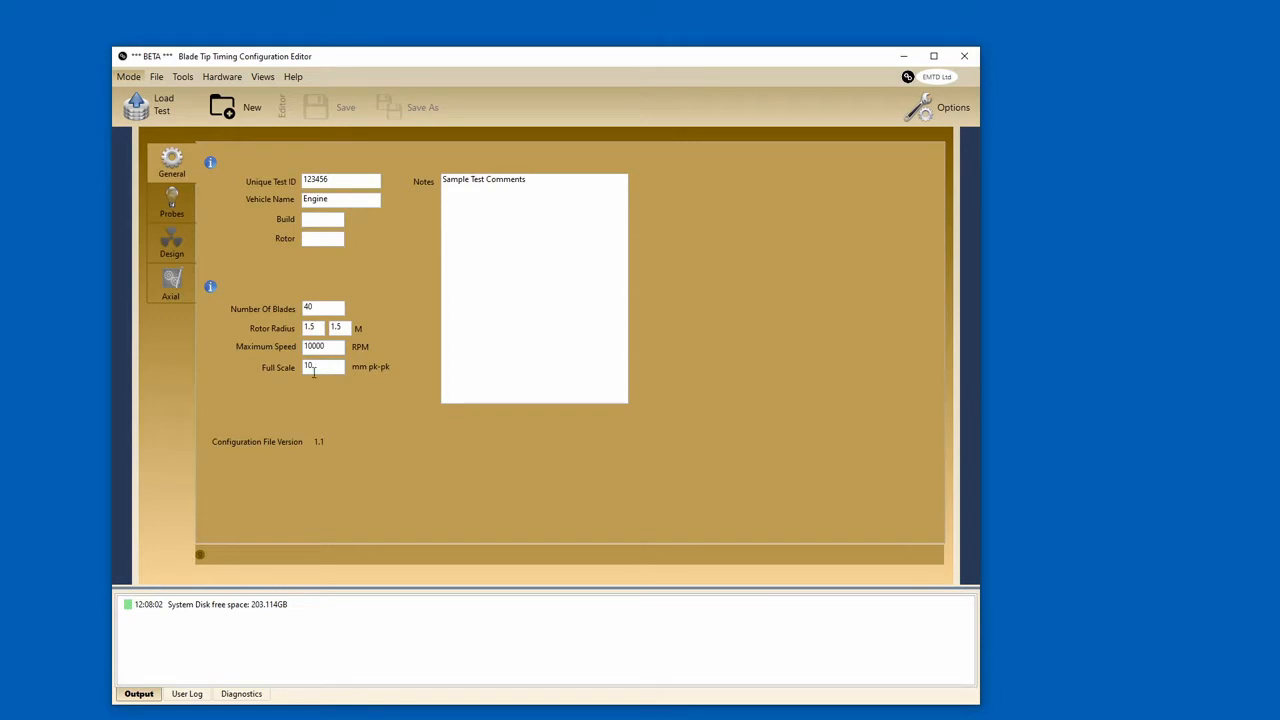
- Read the help notes for the test vehicle information and the test vehicle parameters
{"action": "left_click_drag", "start_coordinate": [336, 58], "coordinate": [354, 51]}
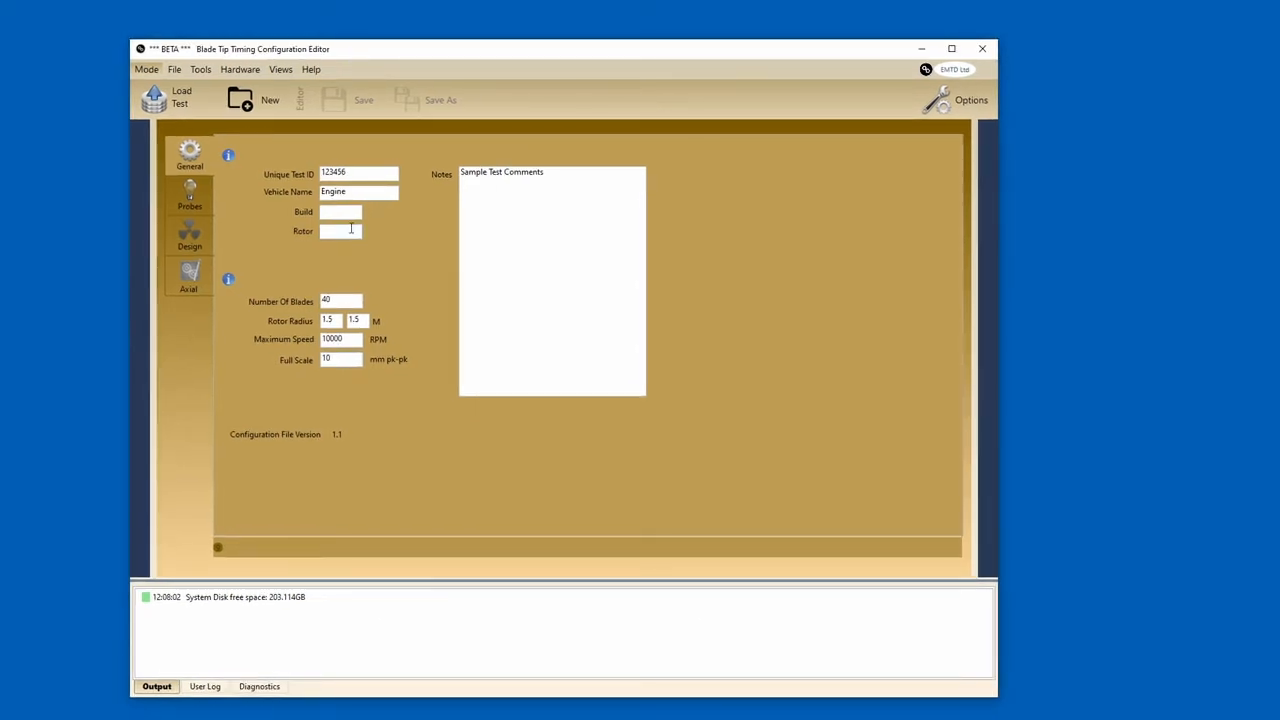
{"action": "mouse_move", "coordinate": [229, 159]}
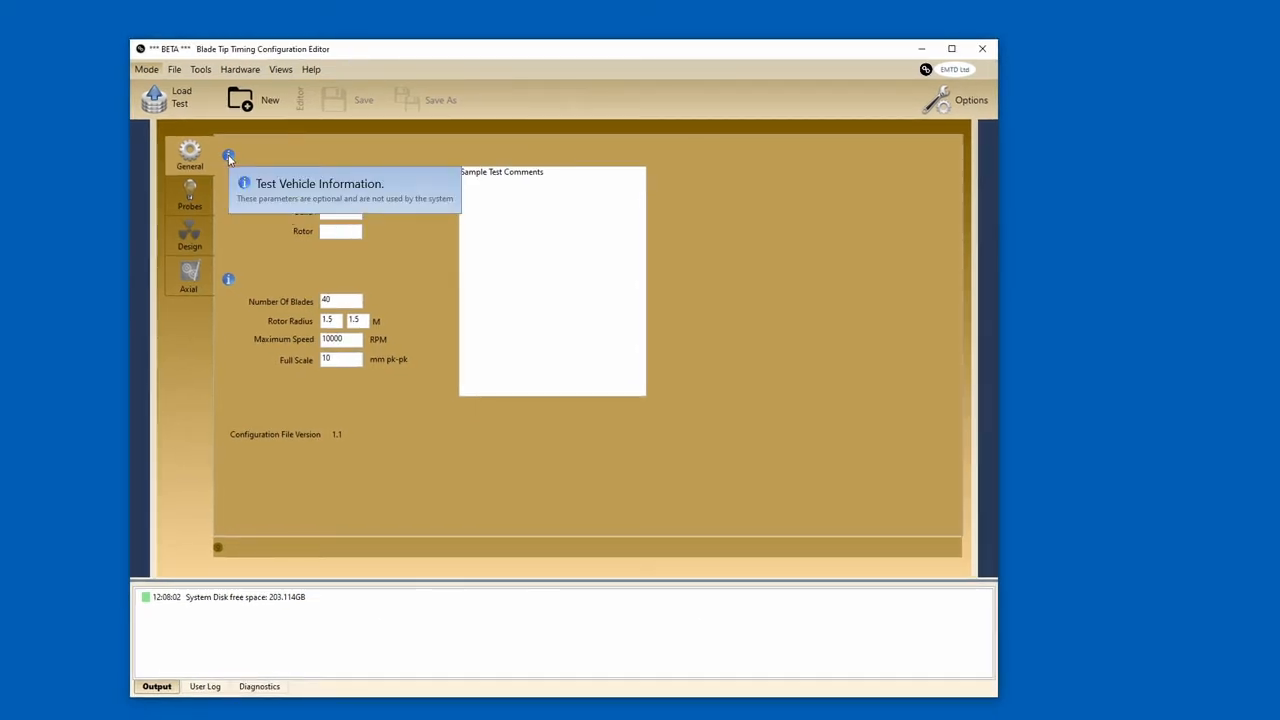
{"action": "mouse_move", "coordinate": [228, 282]}
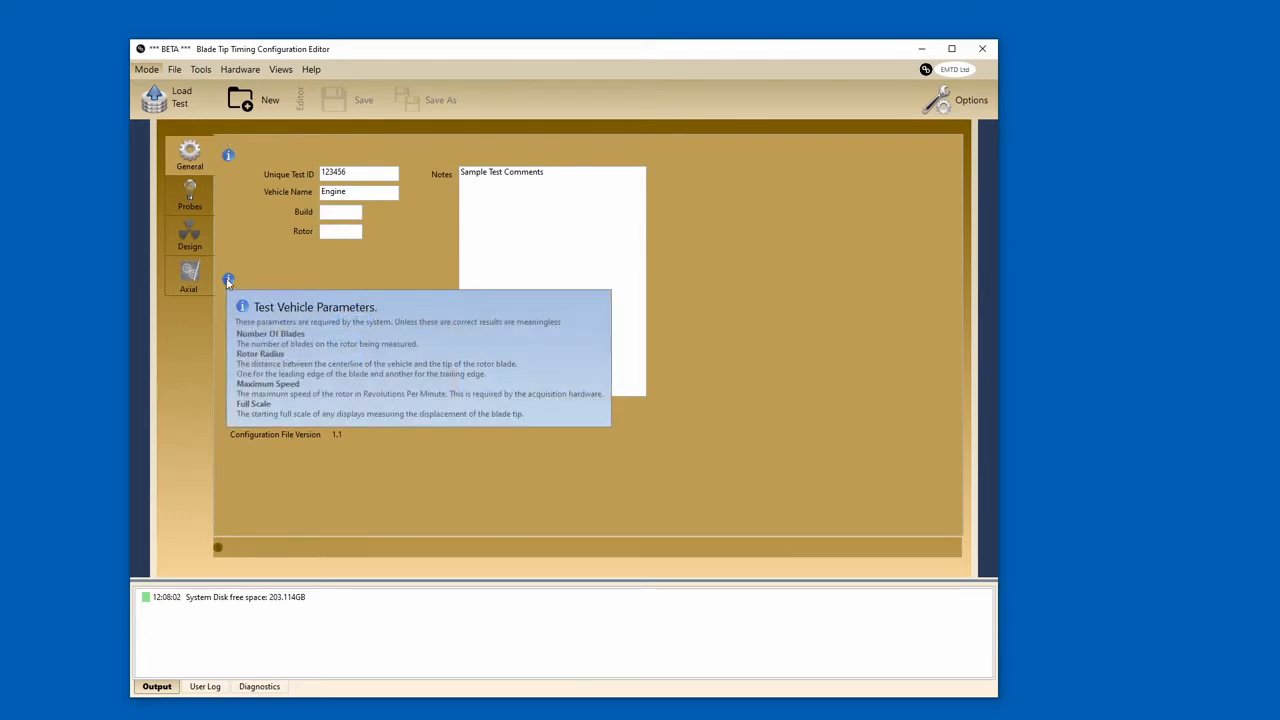
{"action": "left_click_drag", "start_coordinate": [374, 50], "coordinate": [338, 56]}
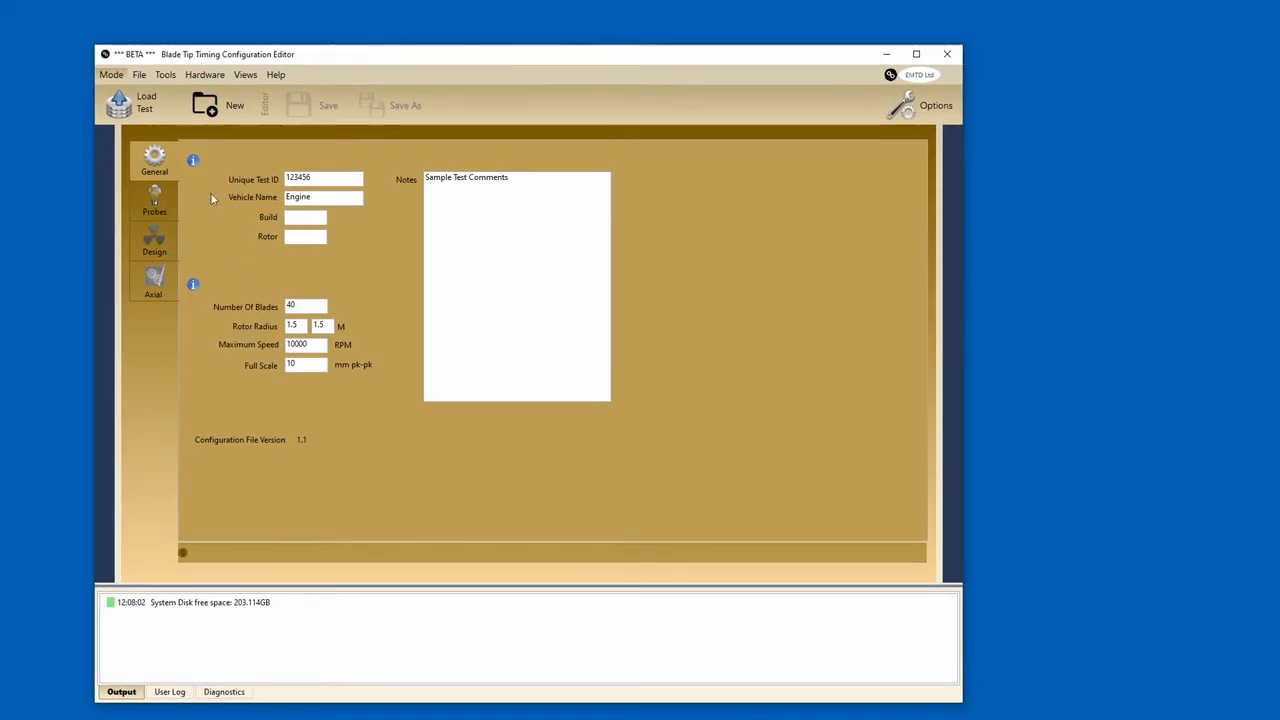
- Load the existing test configuration mini rig.xml from the Mini Rig NOPR folder
{"action": "left_click", "coordinate": [138, 106]}
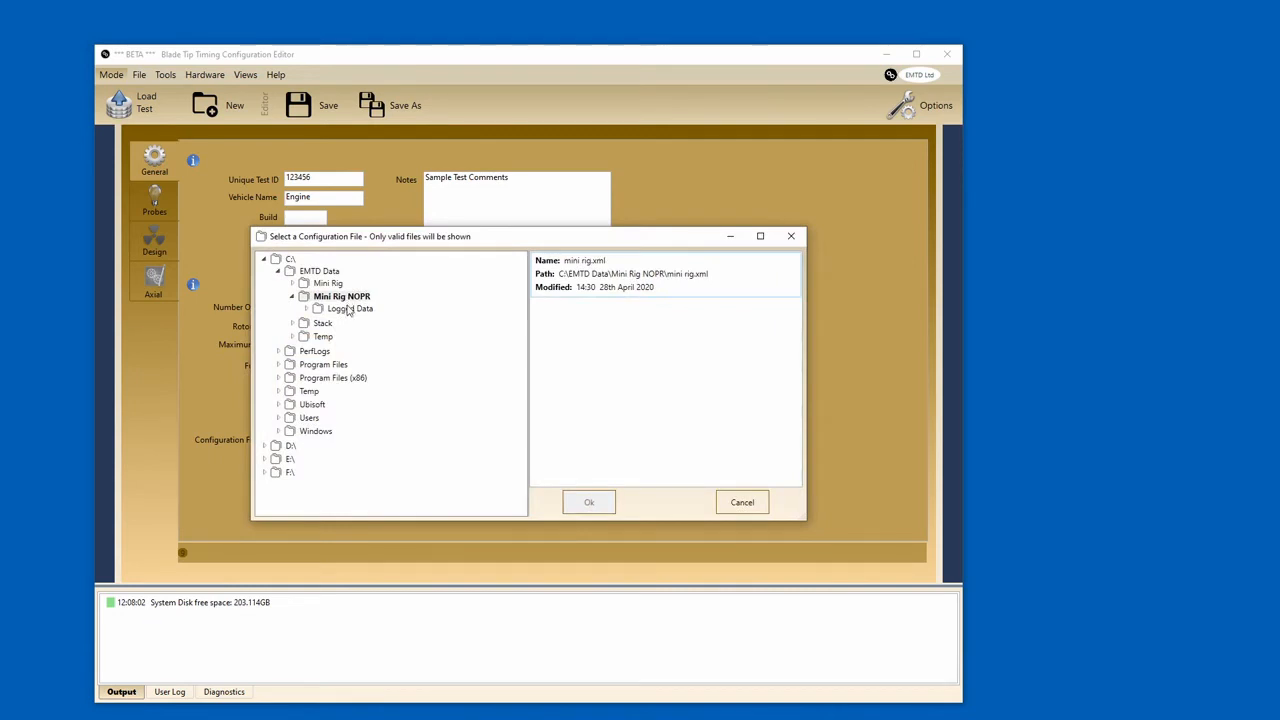
{"action": "left_click", "coordinate": [575, 275]}
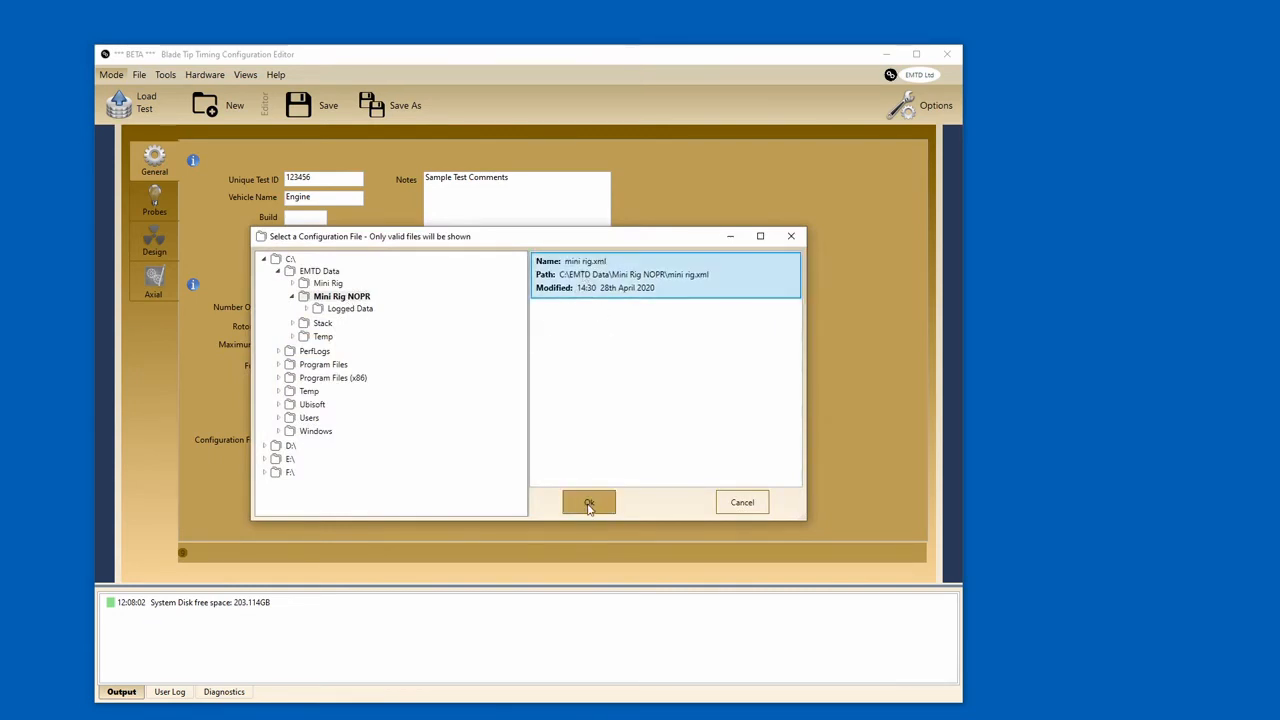
{"action": "left_click", "coordinate": [589, 503]}
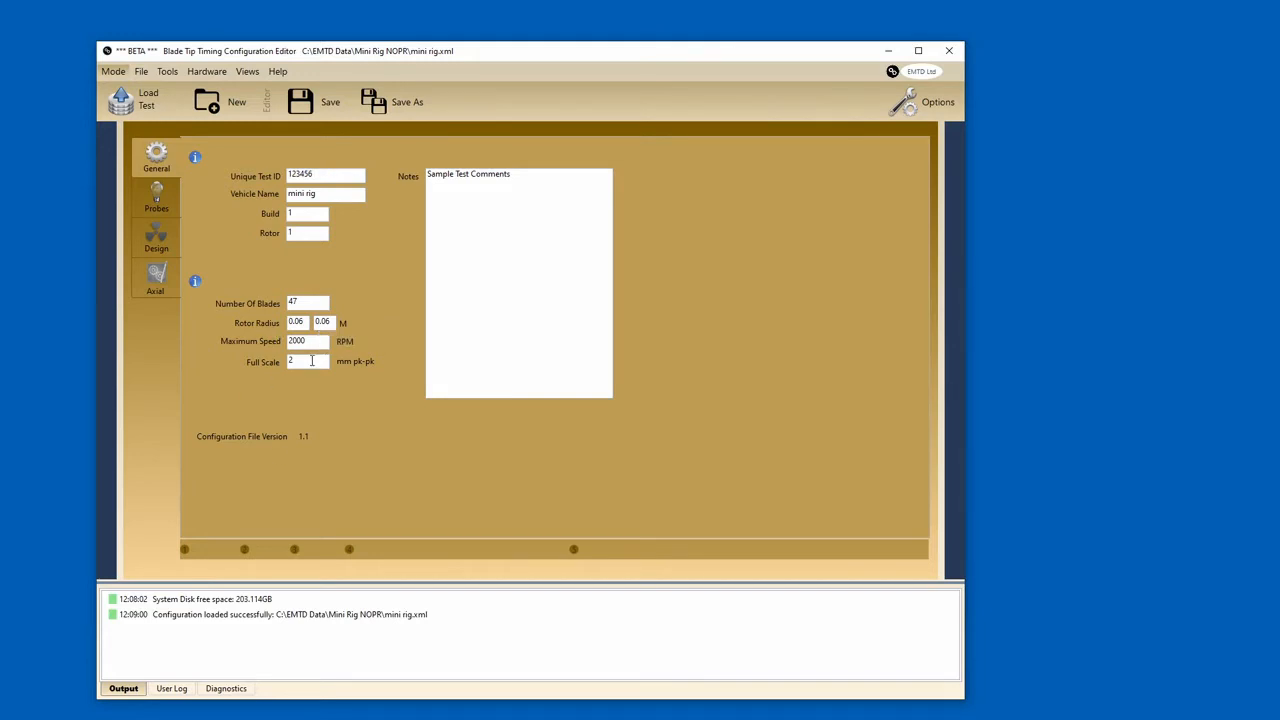
- Review the configured probe channels and bring the current probes into the probe position design calculator
{"action": "left_click", "coordinate": [155, 203]}
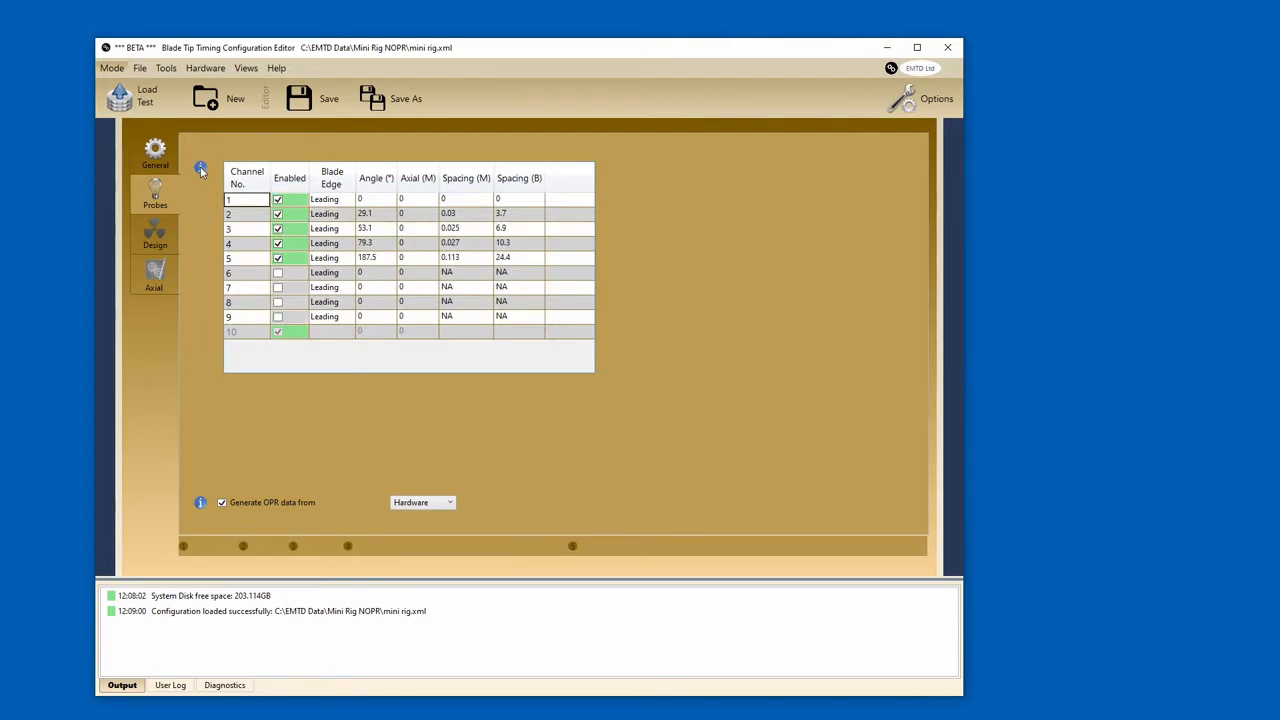
{"action": "left_click_drag", "start_coordinate": [400, 46], "coordinate": [418, 39]}
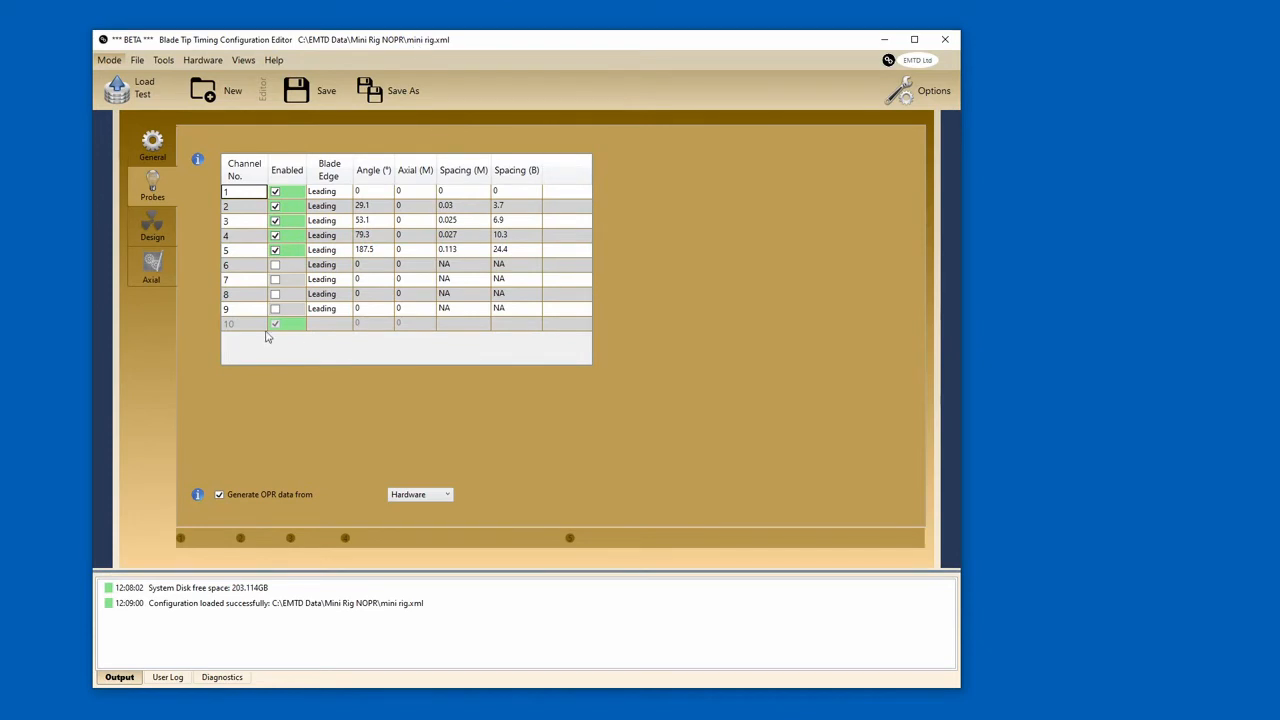
{"action": "left_click", "coordinate": [150, 228]}
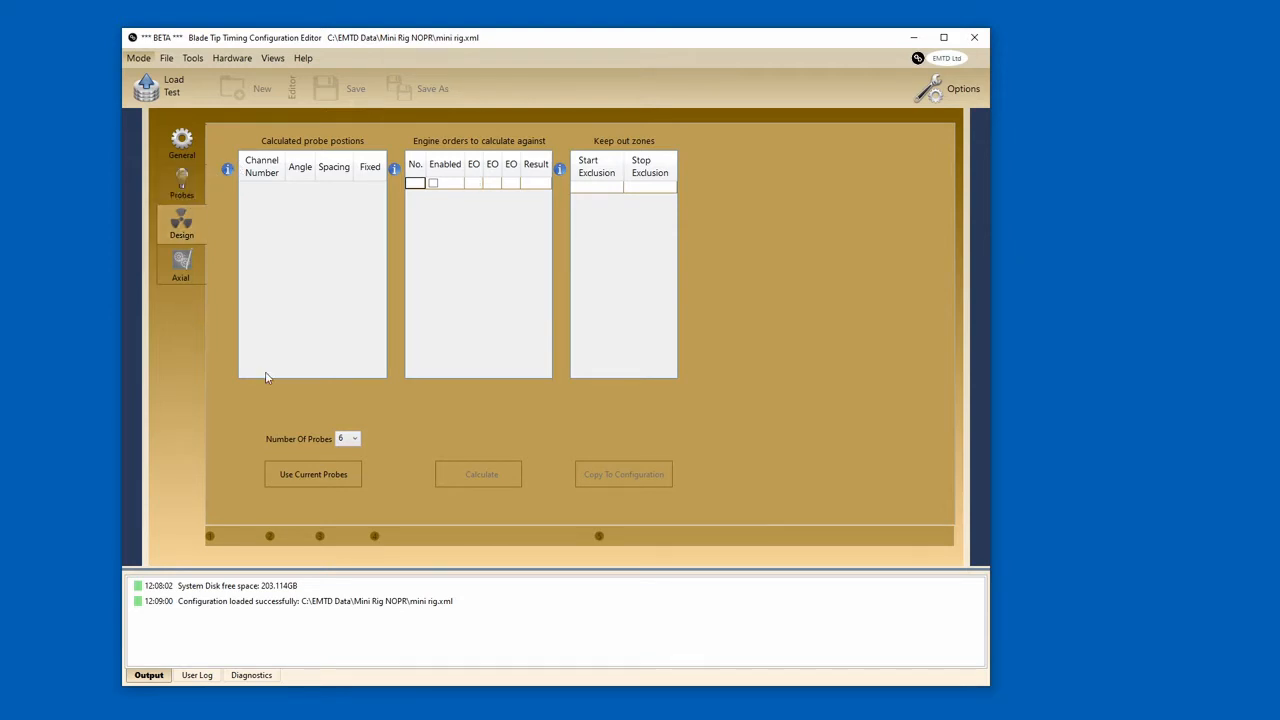
{"action": "left_click", "coordinate": [305, 479]}
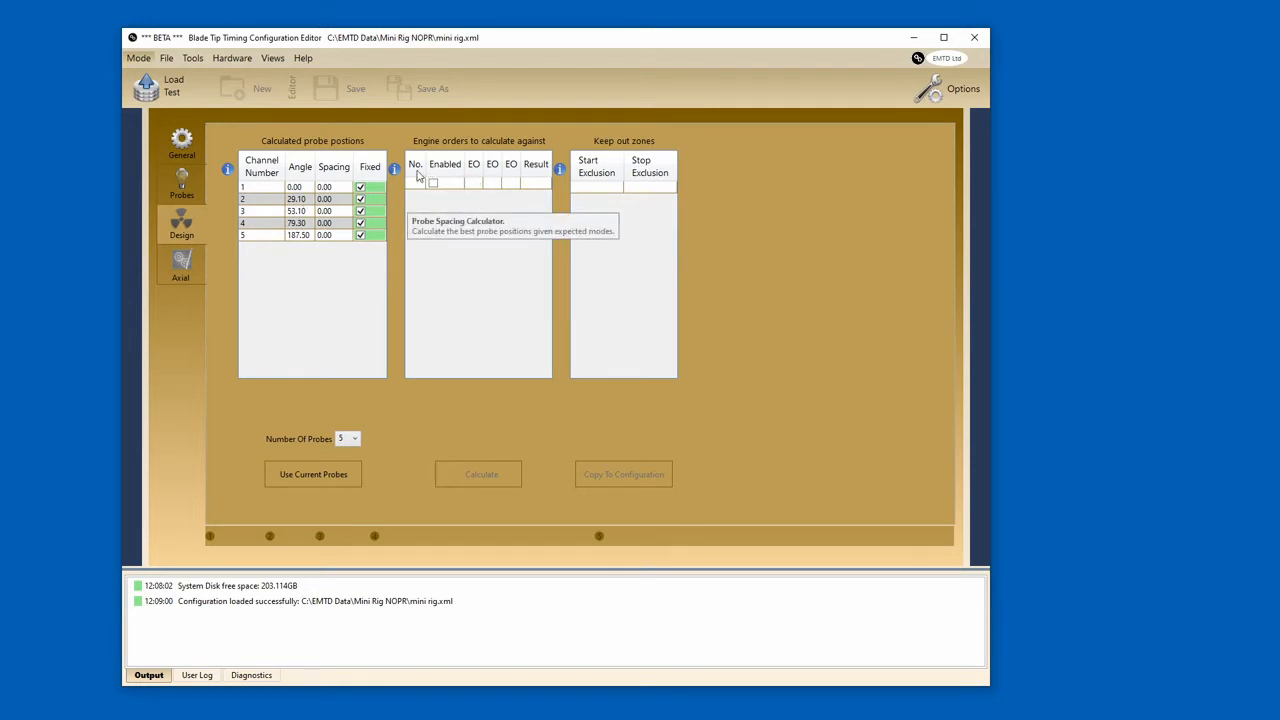
- Add a first engine order row with a single EO of 3 and calculate its result for the current probes
{"action": "left_click", "coordinate": [473, 182]}
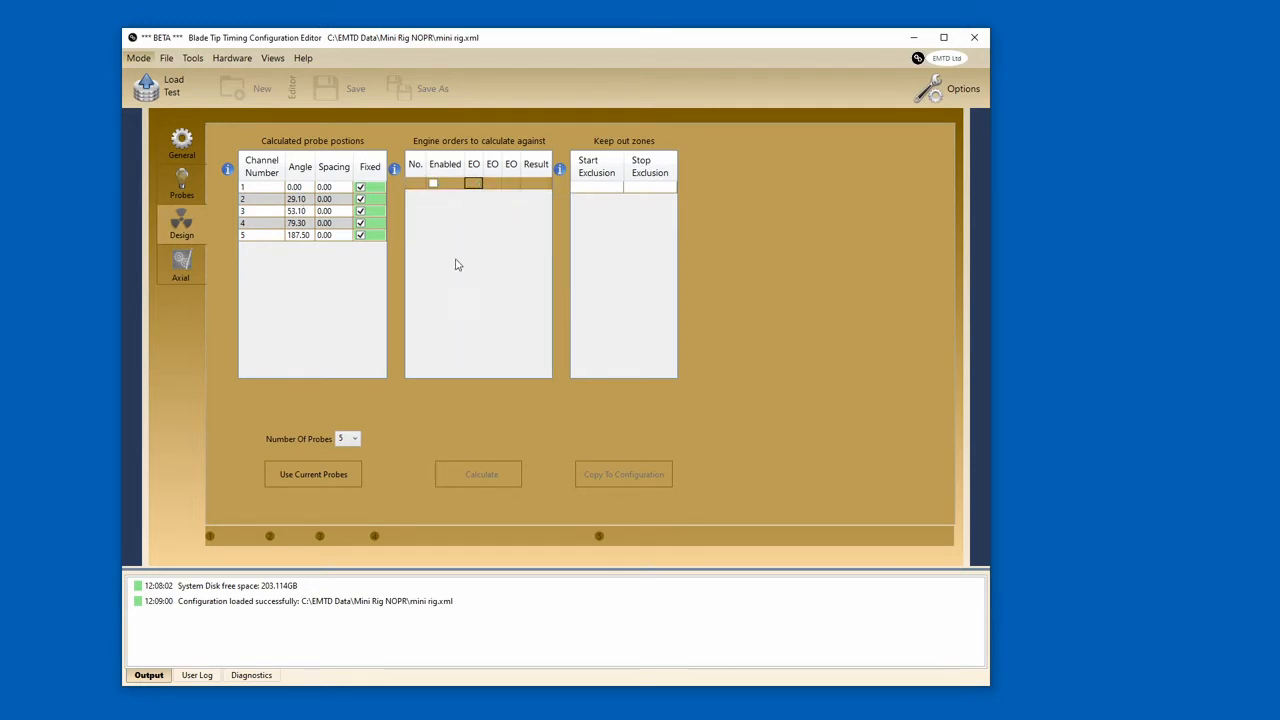
{"action": "type", "text": "3"}
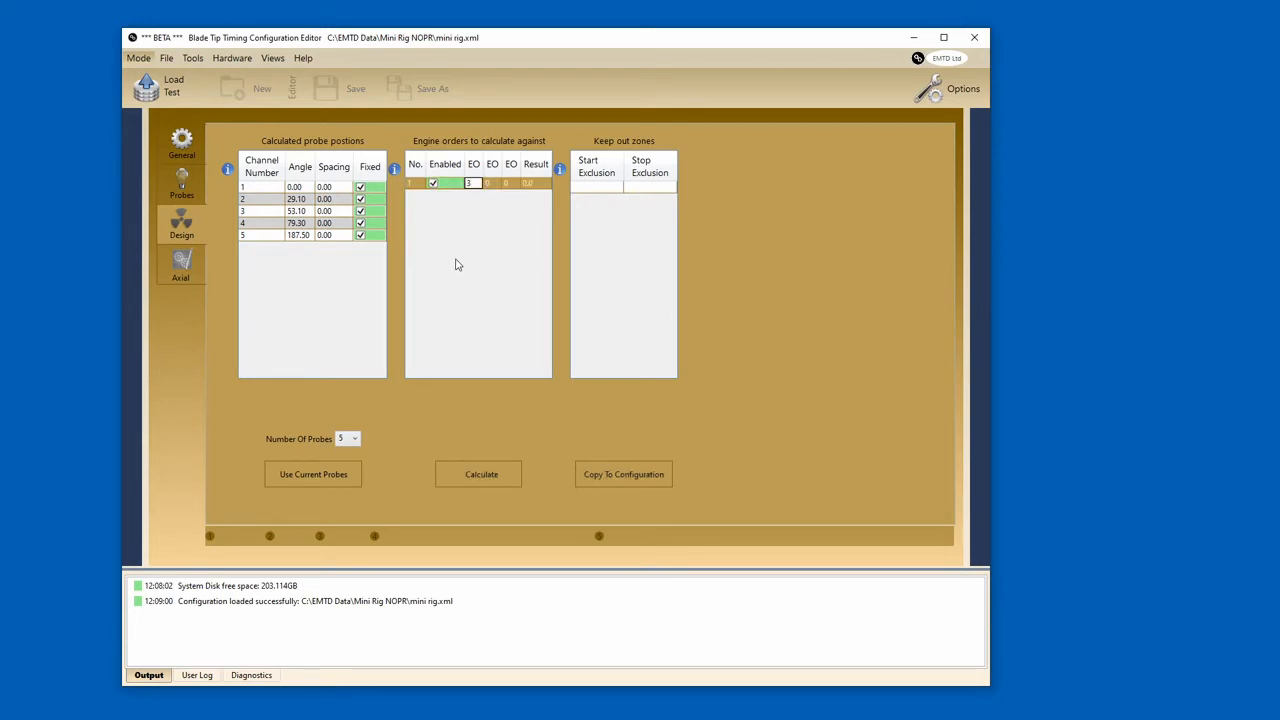
{"action": "left_click", "coordinate": [491, 185]}
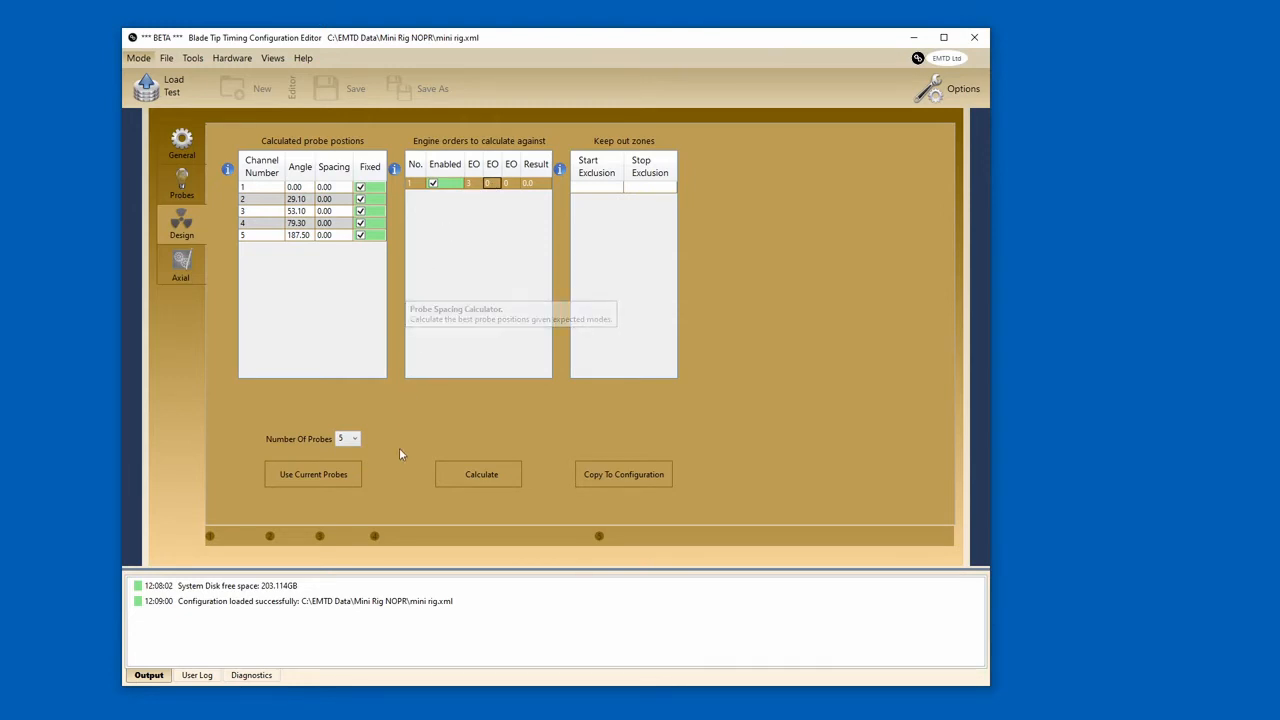
{"action": "left_click", "coordinate": [478, 474]}
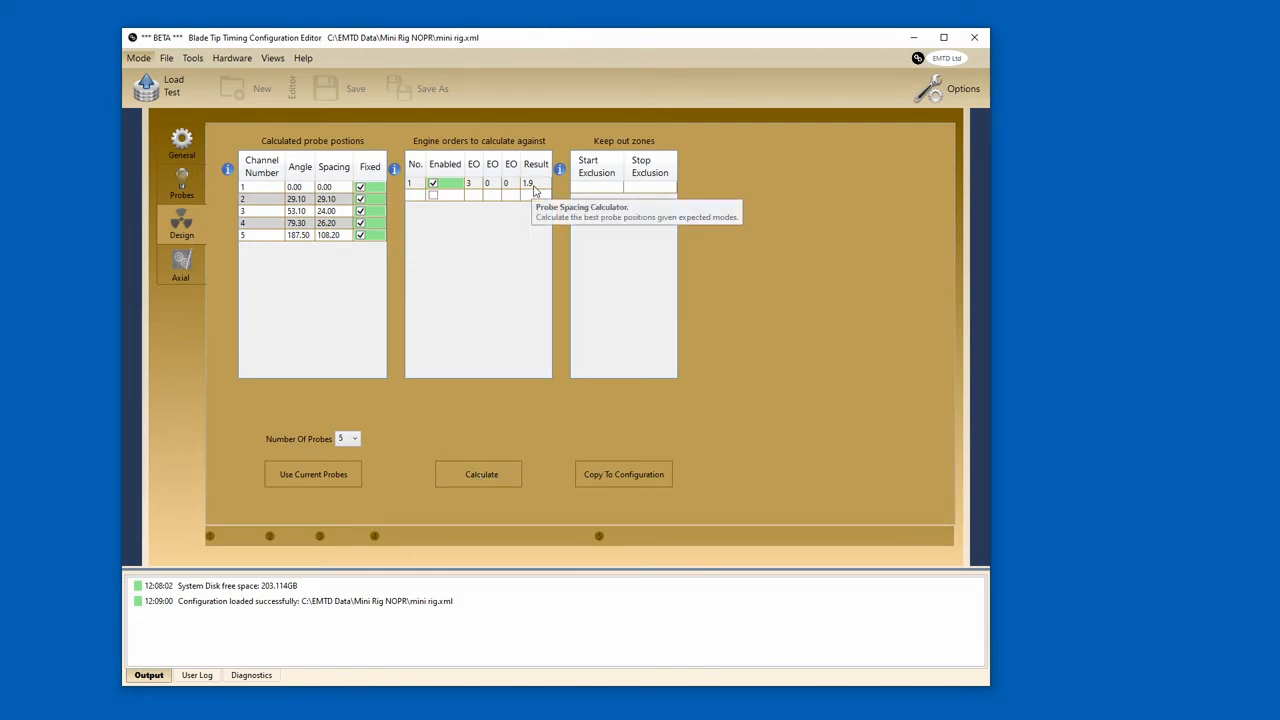
- Add a second engine order row combining EO 3 and EO 7, and recalculate the results
{"action": "mouse_move", "coordinate": [563, 172]}
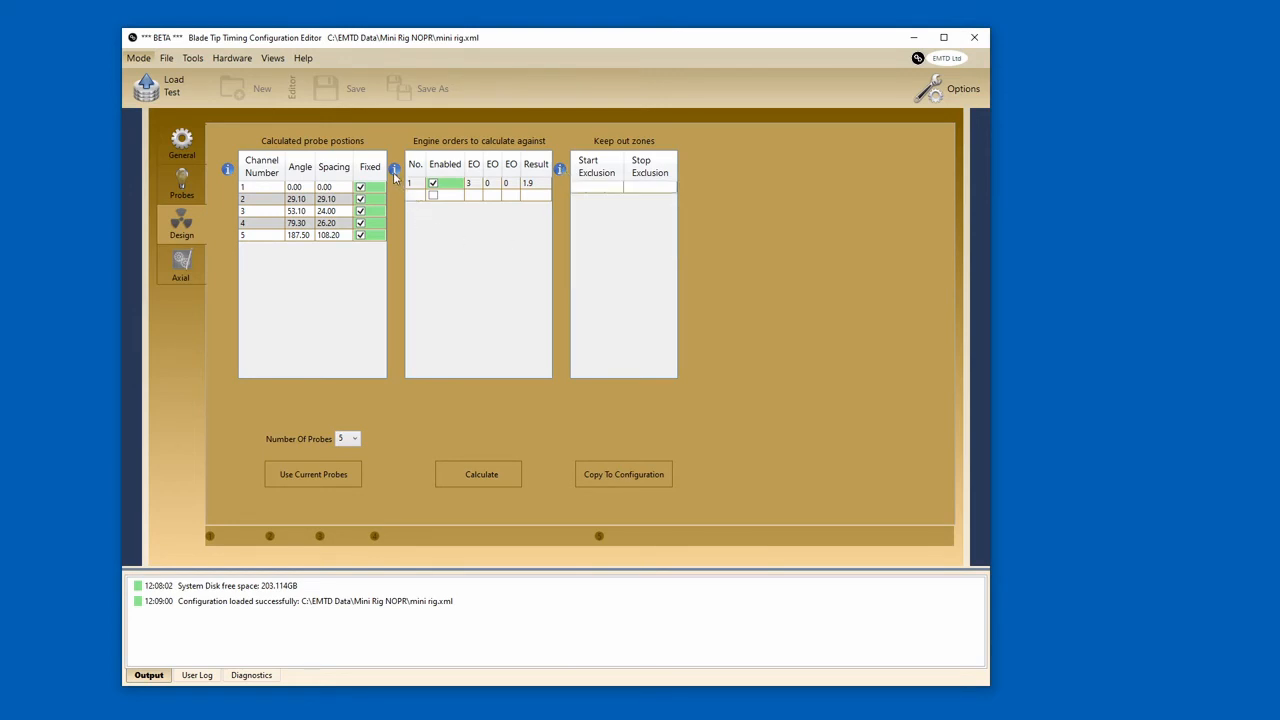
{"action": "mouse_move", "coordinate": [395, 171]}
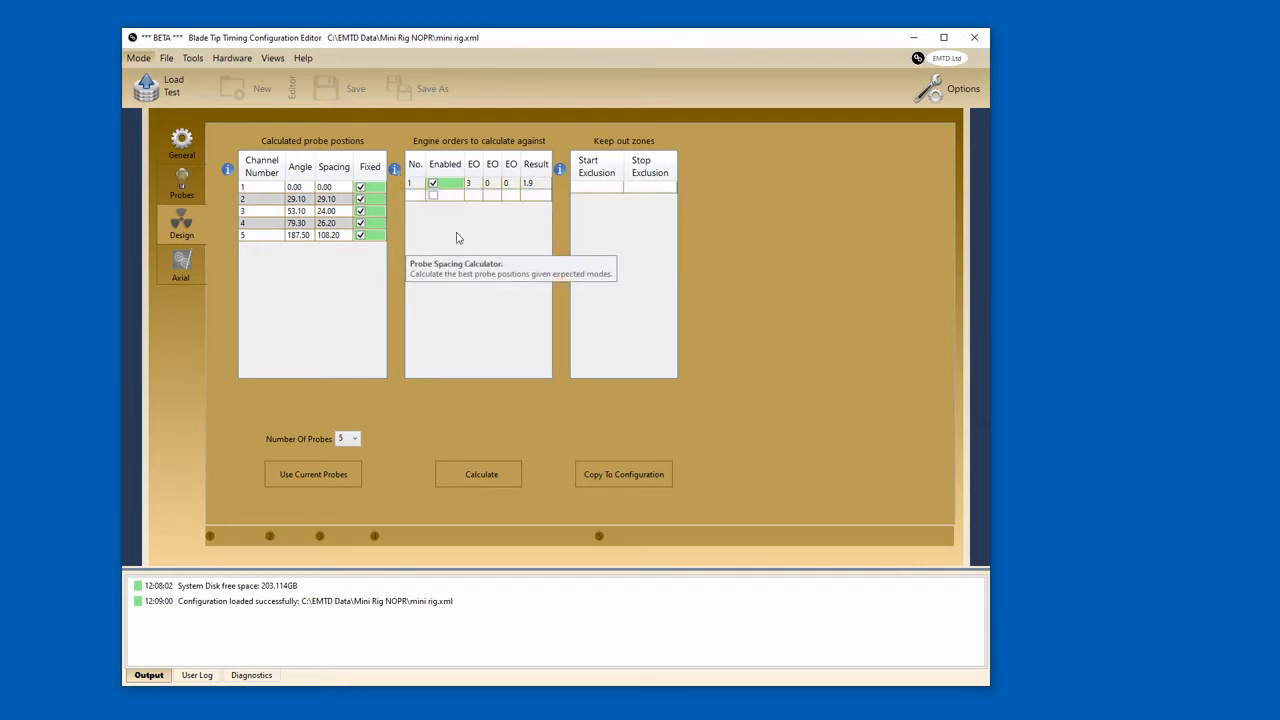
{"action": "left_click", "coordinate": [476, 195]}
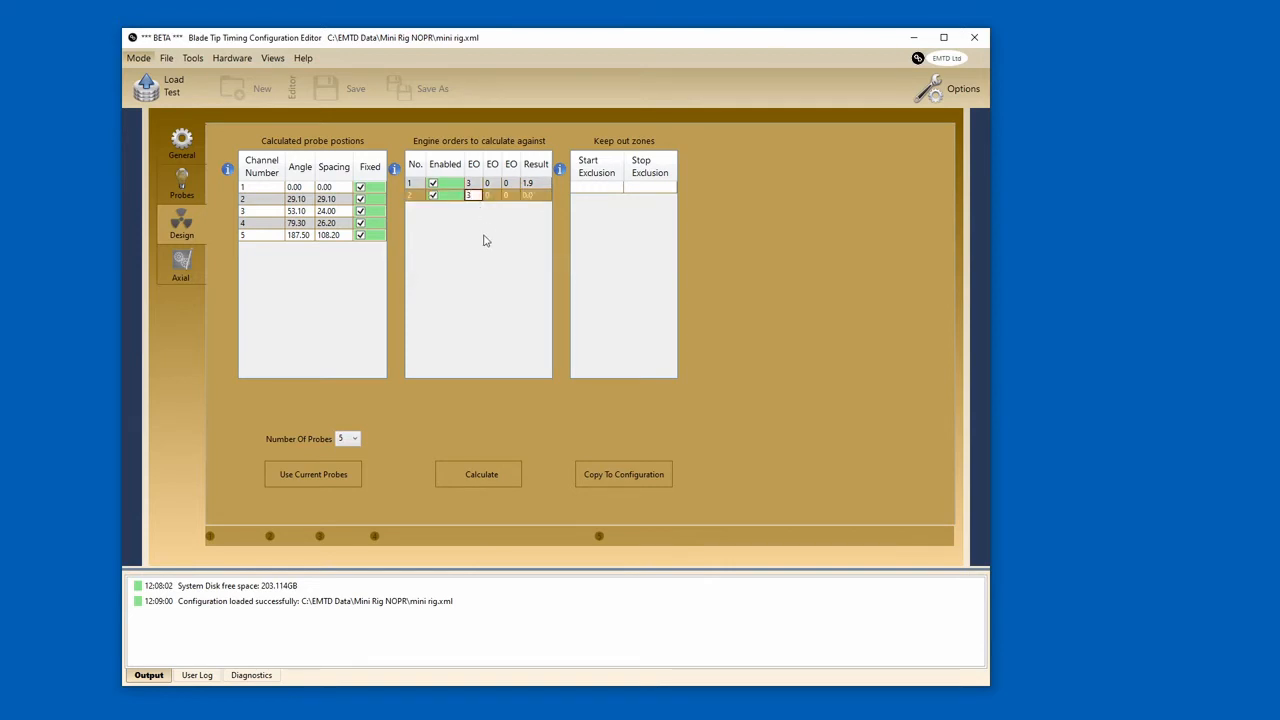
{"action": "left_click", "coordinate": [491, 196]}
{"action": "left_click", "coordinate": [491, 196]}
{"action": "key", "text": "Return"}
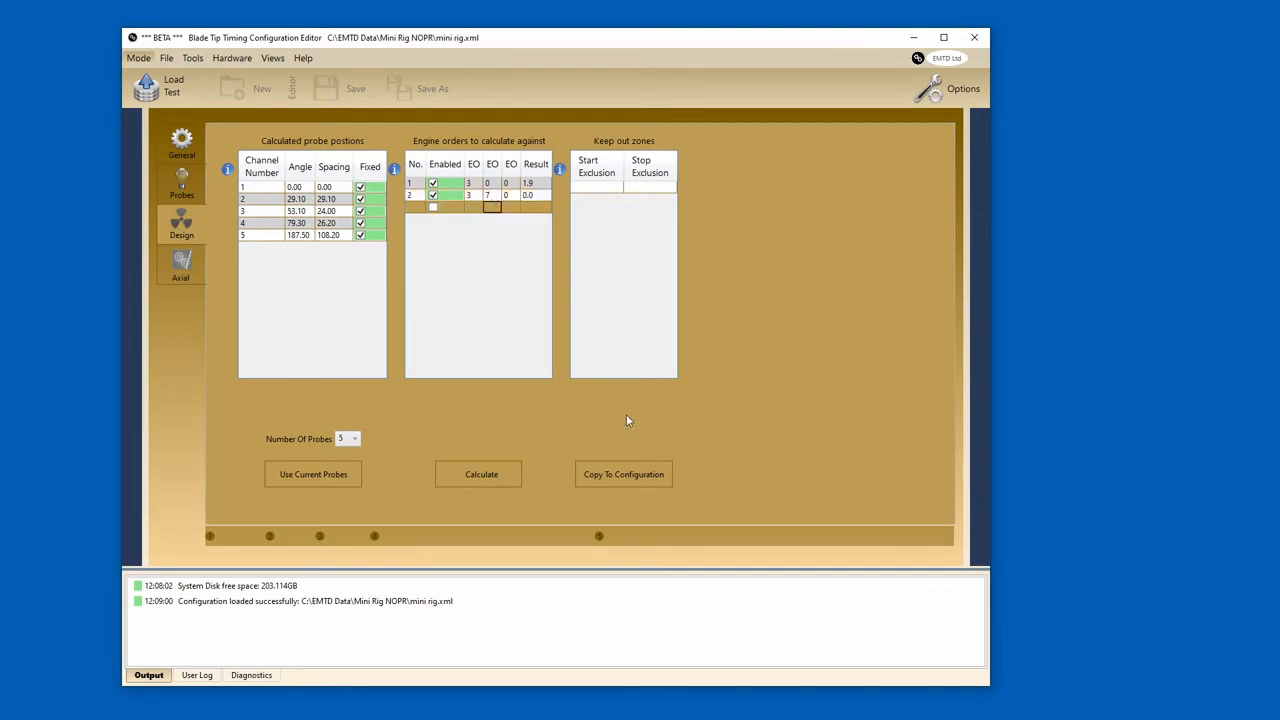
{"action": "left_click", "coordinate": [493, 474]}
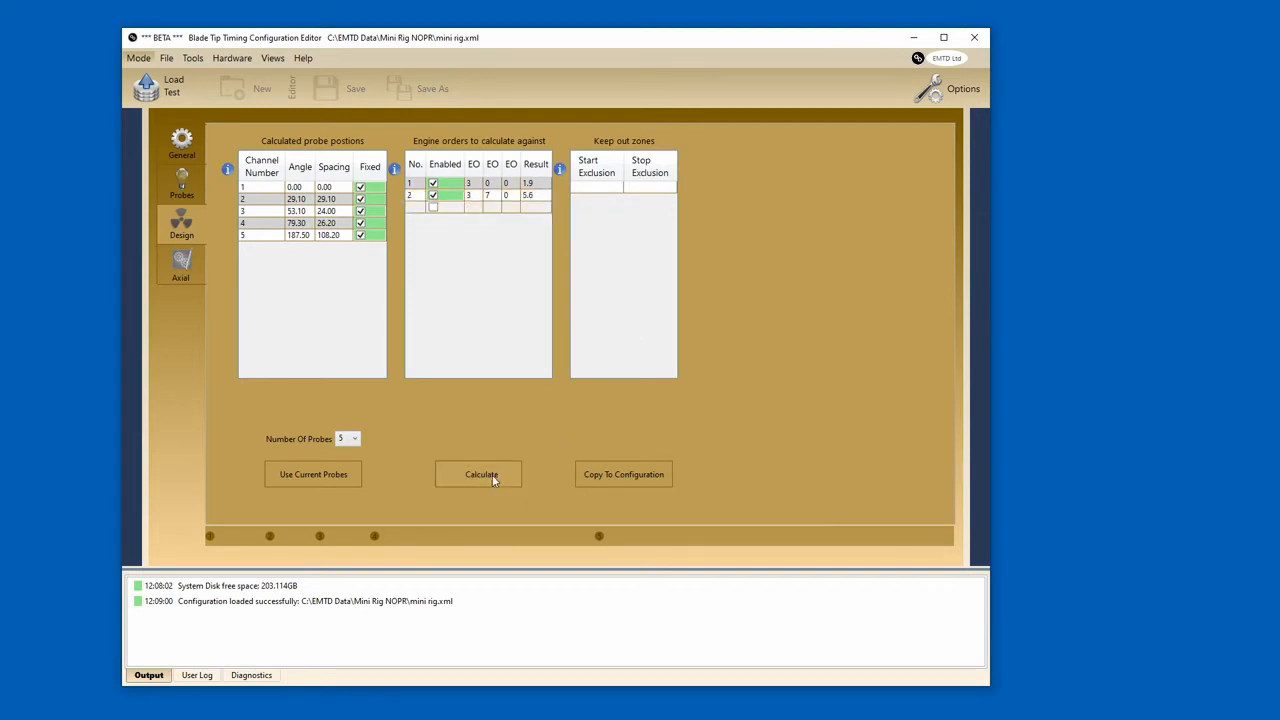
- Add a third engine order row combining EO 5, 11 and 15, and recalculate the results
{"action": "left_click", "coordinate": [471, 208]}
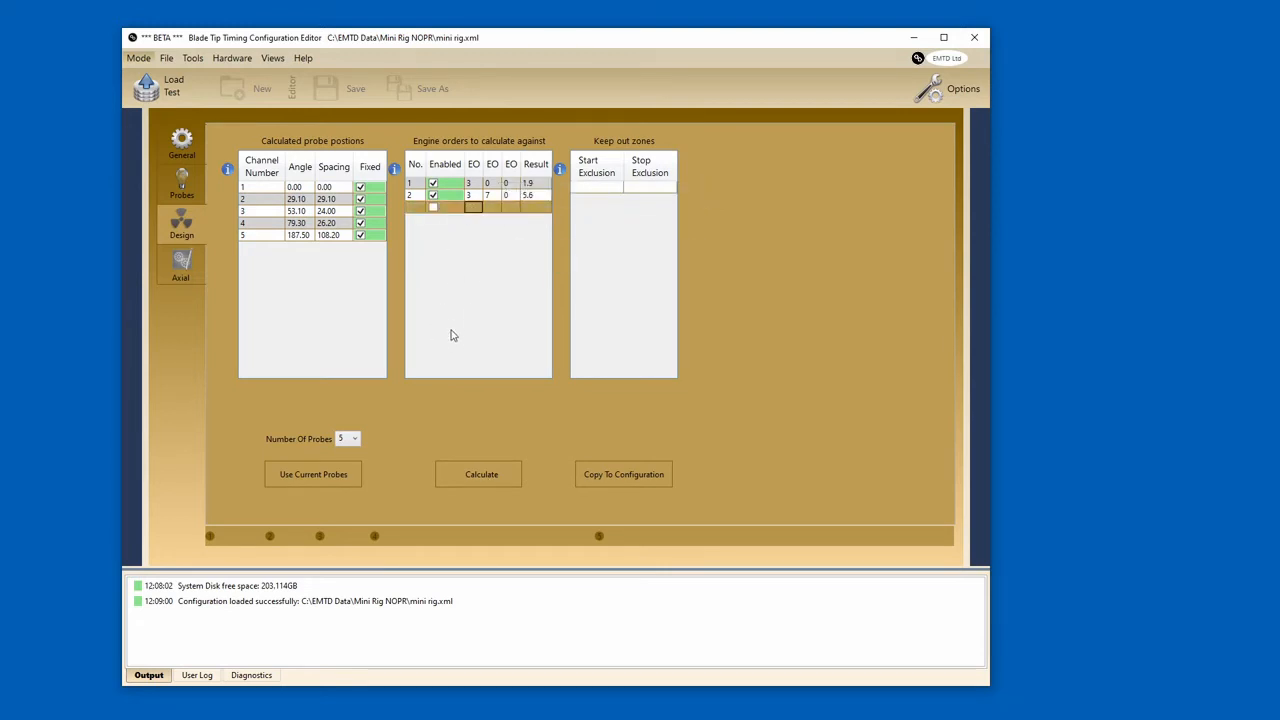
{"action": "type", "text": "5"}
{"action": "left_click", "coordinate": [493, 207]}
{"action": "type", "text": "11"}
{"action": "left_click", "coordinate": [508, 207]}
{"action": "type", "text": "15"}
{"action": "key", "text": "Return"}
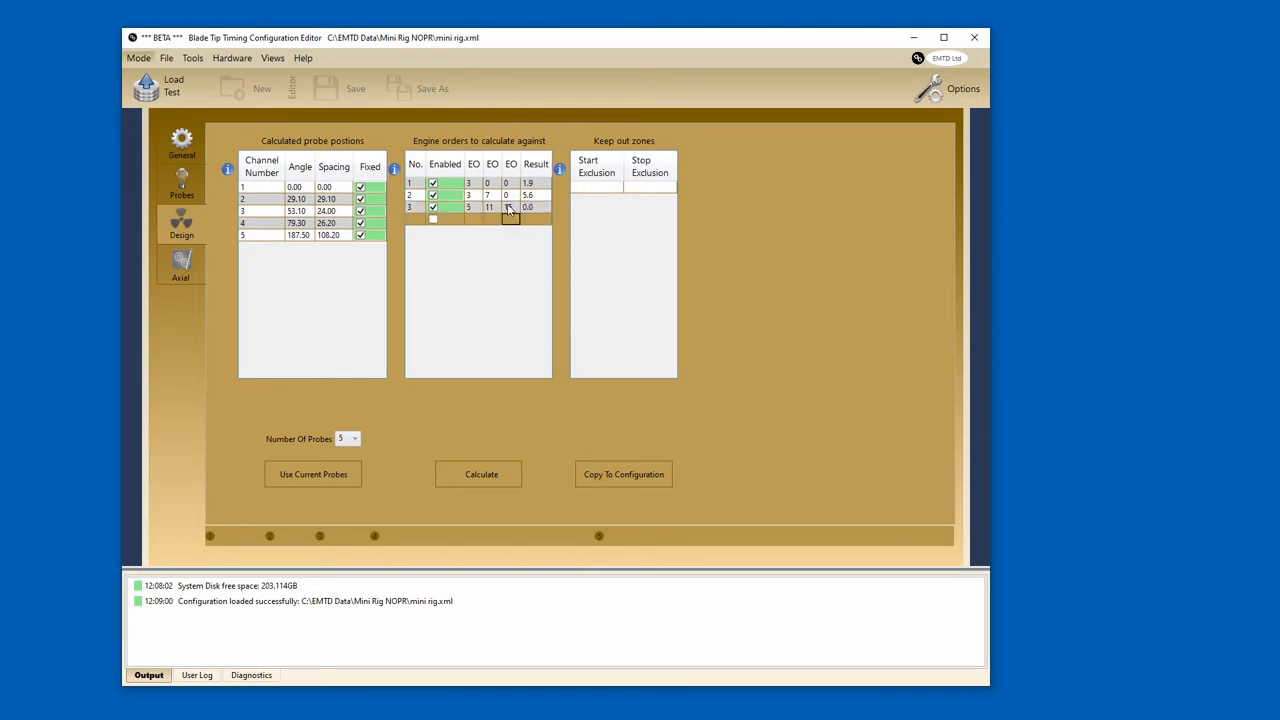
{"action": "left_click", "coordinate": [480, 474]}
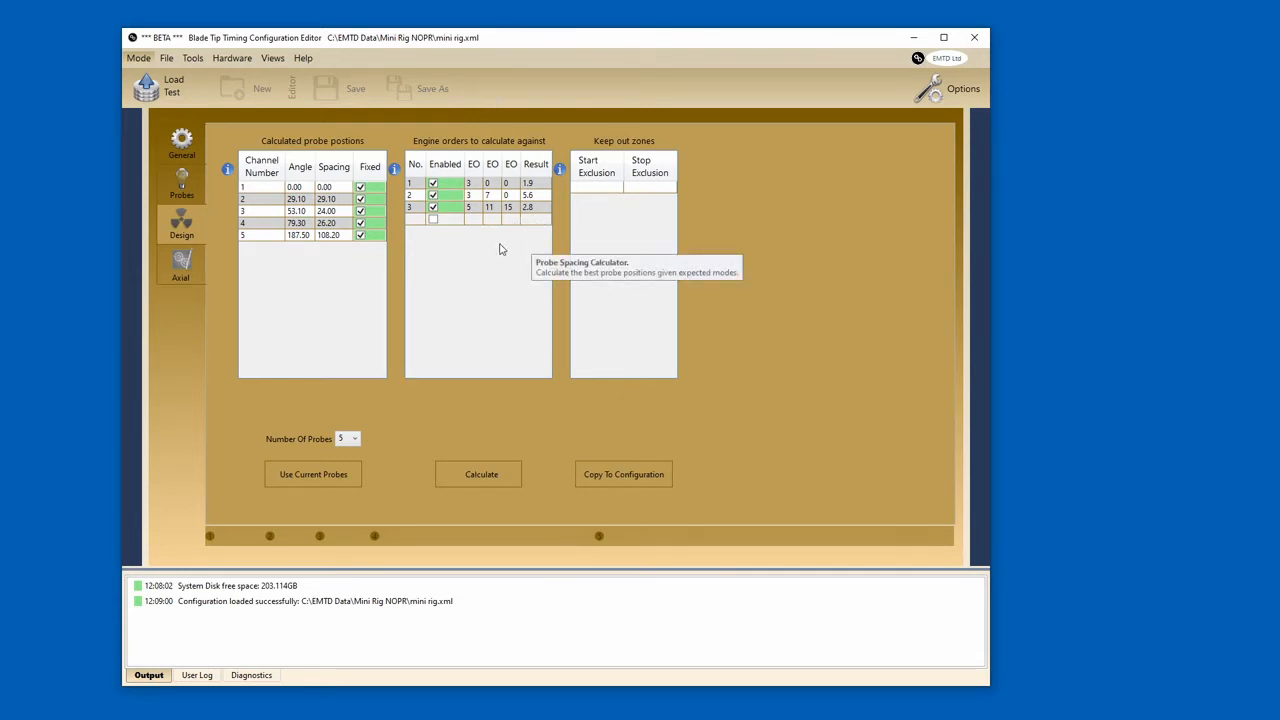
{"action": "mouse_move", "coordinate": [516, 41]}
{"action": "left_mouse_down"}
{"action": "mouse_move", "coordinate": [525, 50]}
{"action": "mouse_move", "coordinate": [494, 59]}
{"action": "mouse_move", "coordinate": [511, 66]}
{"action": "left_mouse_up"}
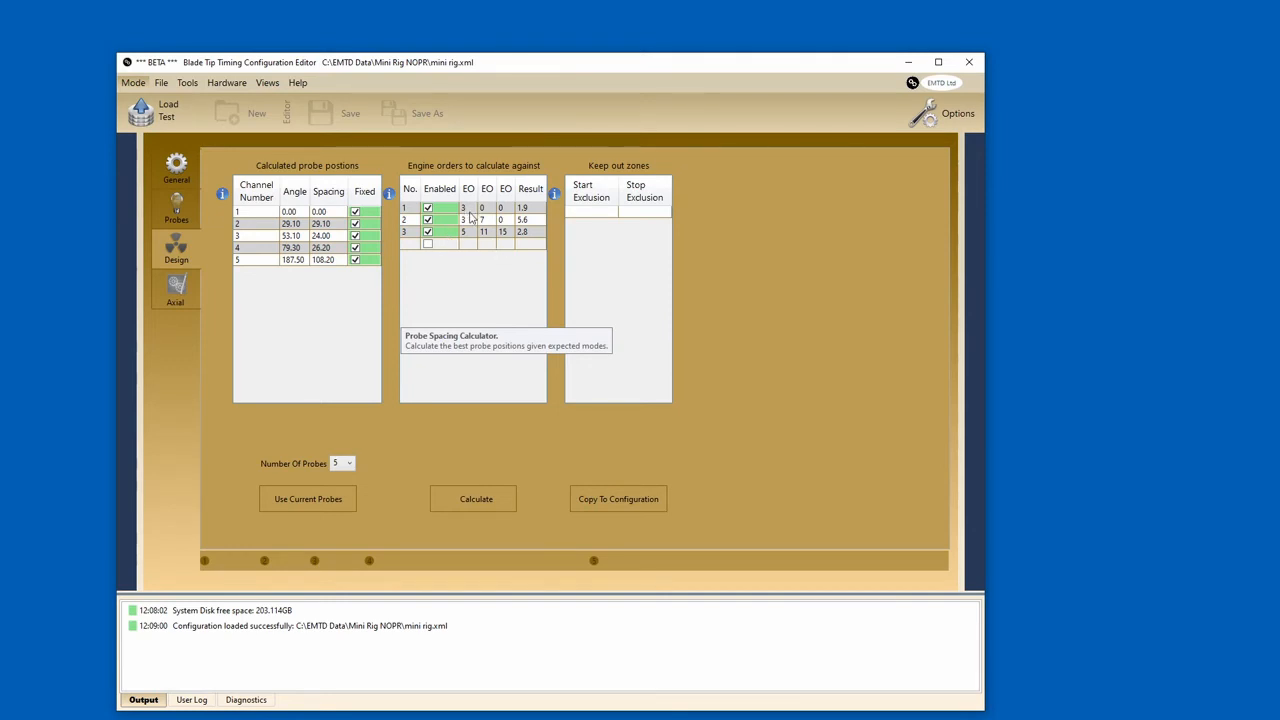
{"action": "left_click_drag", "start_coordinate": [499, 65], "coordinate": [500, 59]}
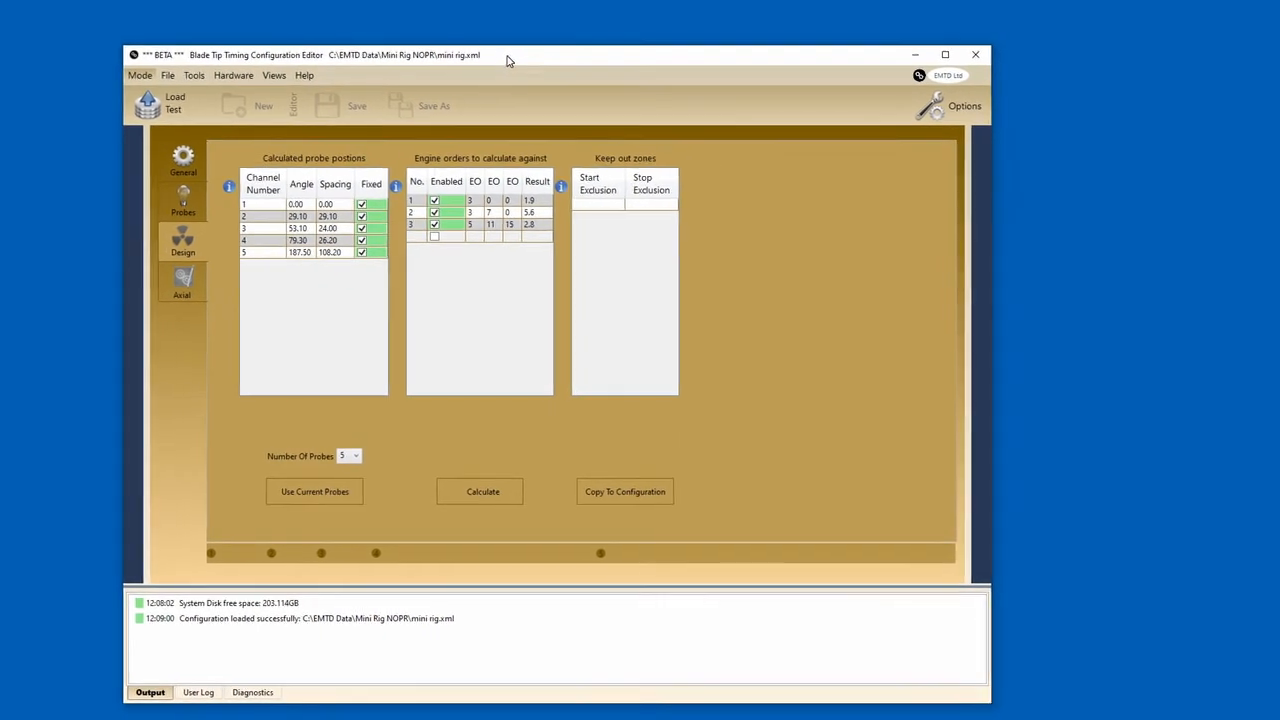
{"action": "mouse_move", "coordinate": [507, 61]}
{"action": "left_mouse_down"}
{"action": "mouse_move", "coordinate": [498, 52]}
{"action": "mouse_move", "coordinate": [527, 54]}
{"action": "mouse_move", "coordinate": [493, 70]}
{"action": "left_mouse_up"}
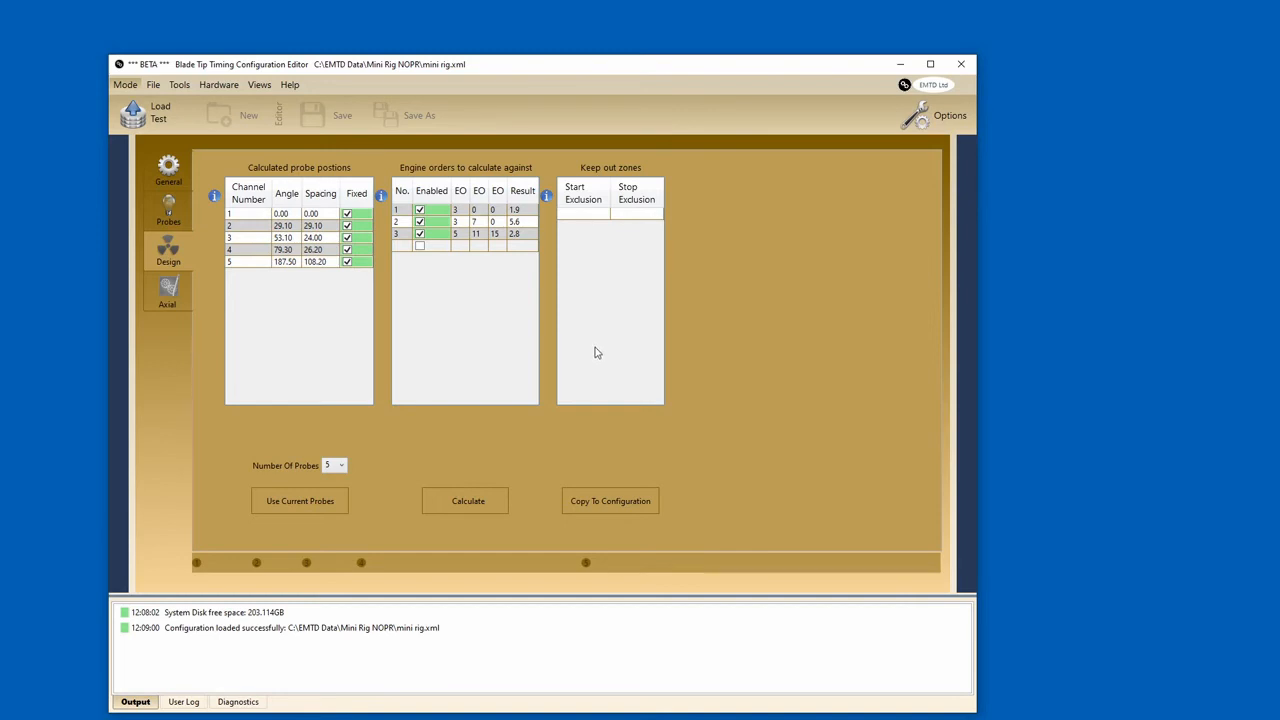
- Define a keep out zone with start exclusion 95 and stop exclusion 150, and run the calculation
{"action": "left_click", "coordinate": [591, 211]}
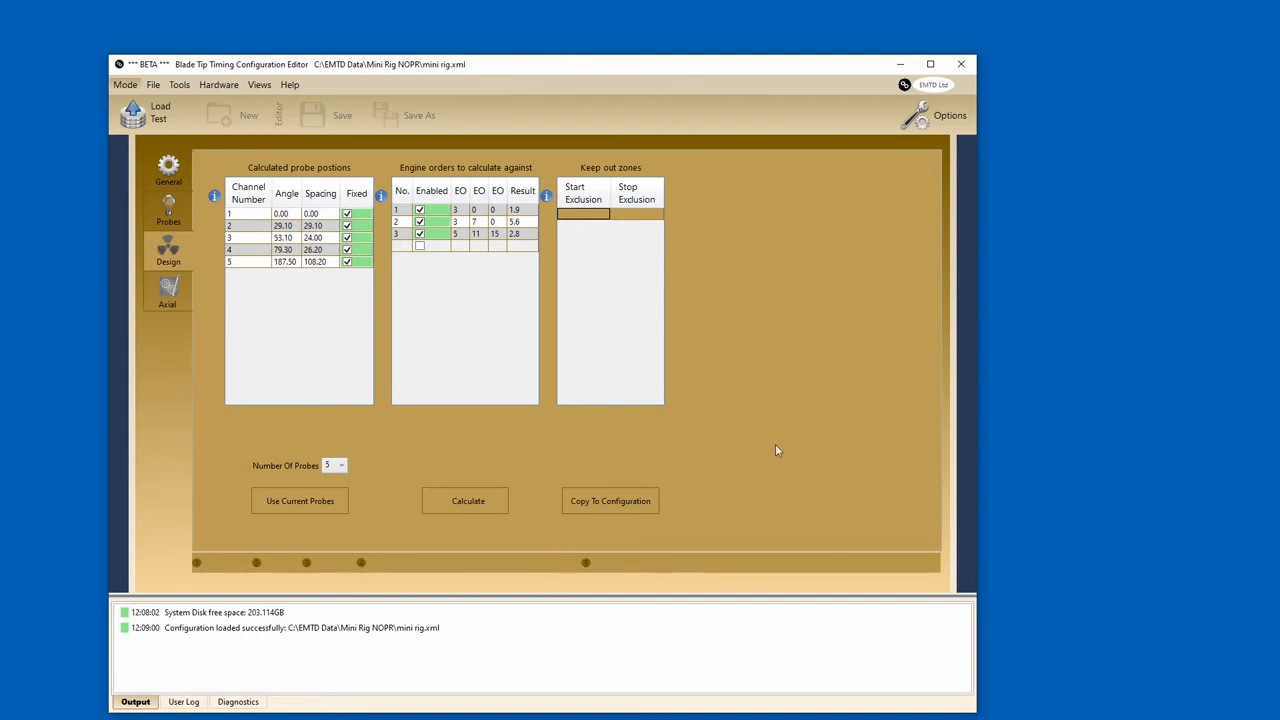
{"action": "type", "text": "95"}
{"action": "left_click", "coordinate": [629, 215]}
{"action": "left_click", "coordinate": [621, 214]}
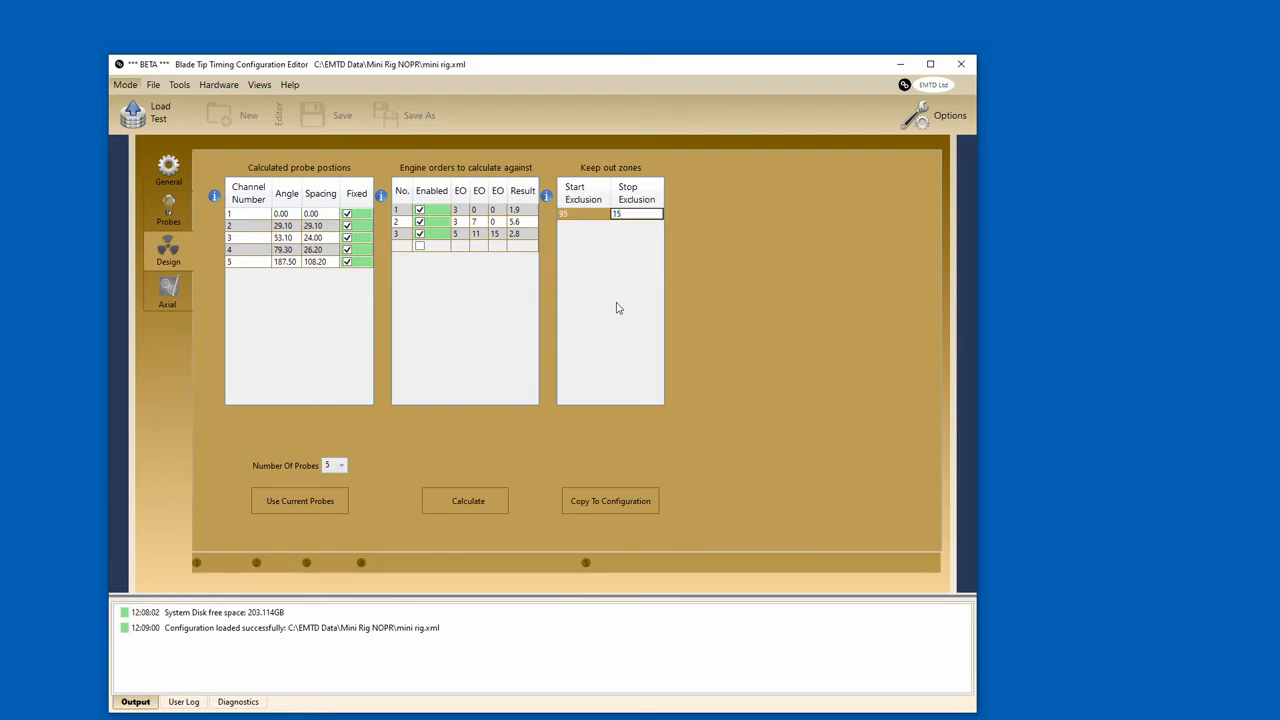
{"action": "key", "text": "Return"}
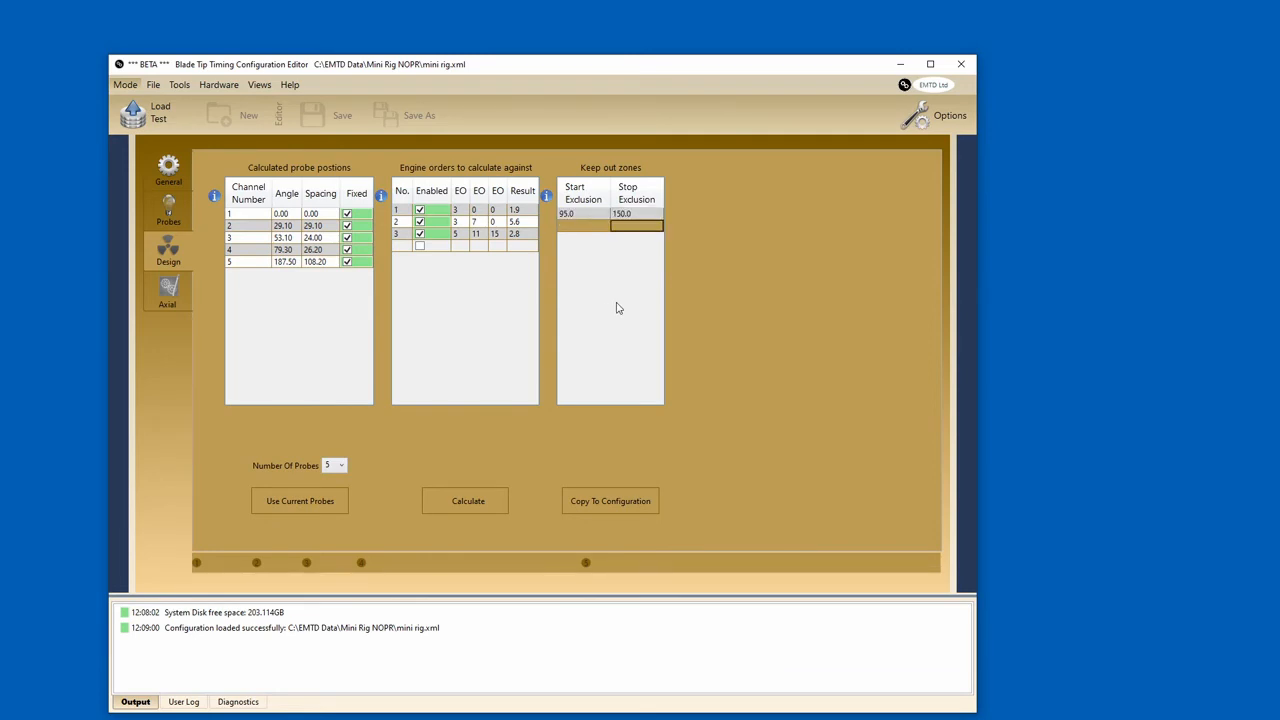
{"action": "left_click", "coordinate": [466, 505]}
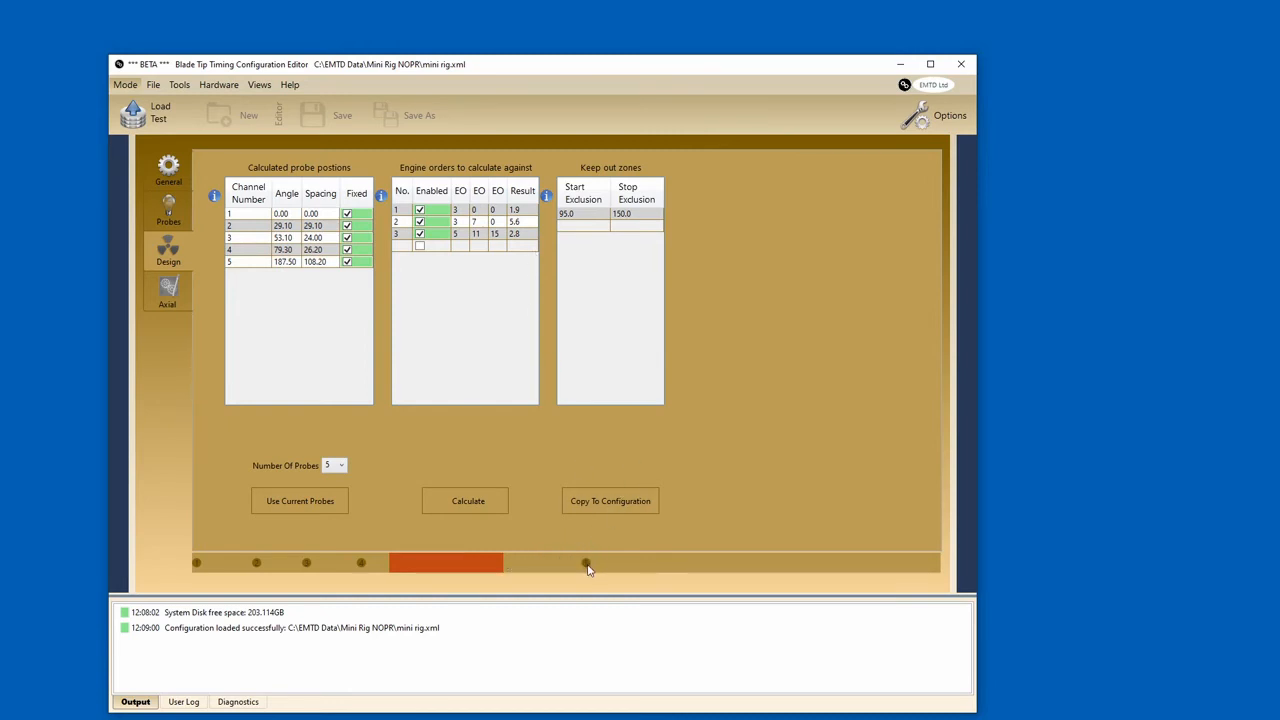
- Release all five probes from their fixed positions in the calculated probe positions table
{"action": "left_click", "coordinate": [346, 261]}
{"action": "left_click", "coordinate": [347, 249]}
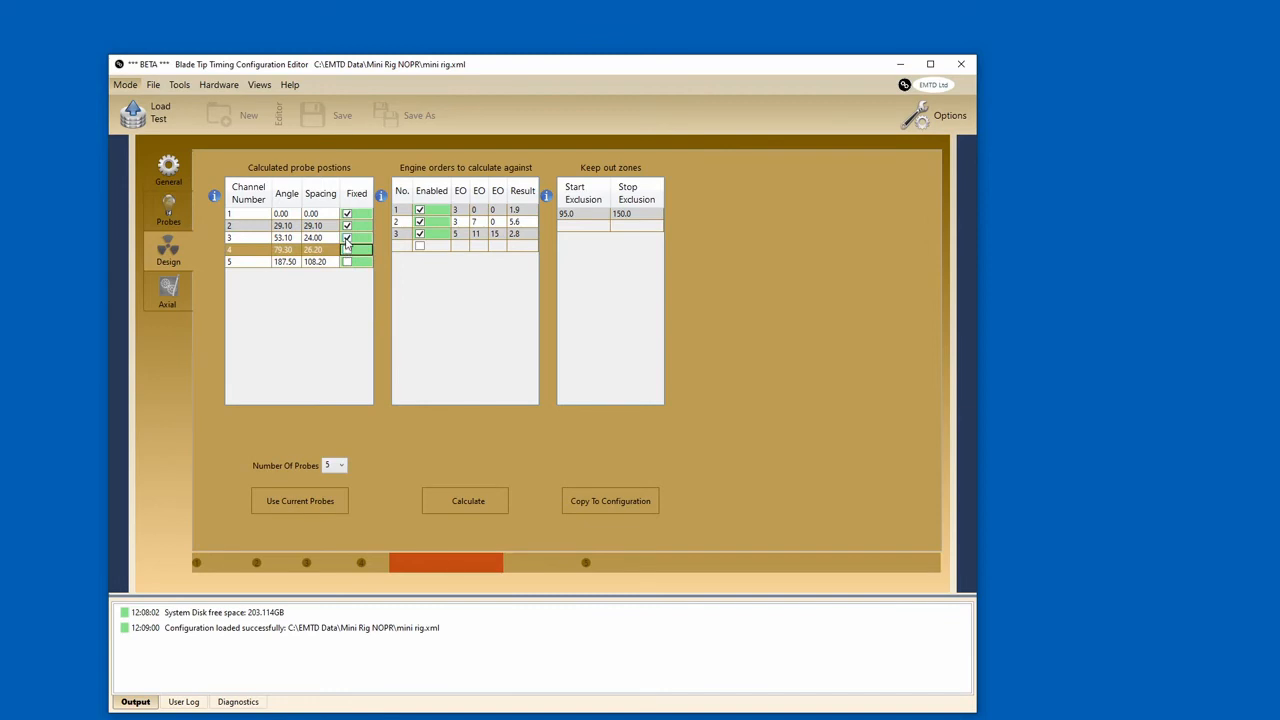
{"action": "left_click", "coordinate": [346, 237]}
{"action": "left_click", "coordinate": [346, 225]}
{"action": "left_click", "coordinate": [346, 213]}
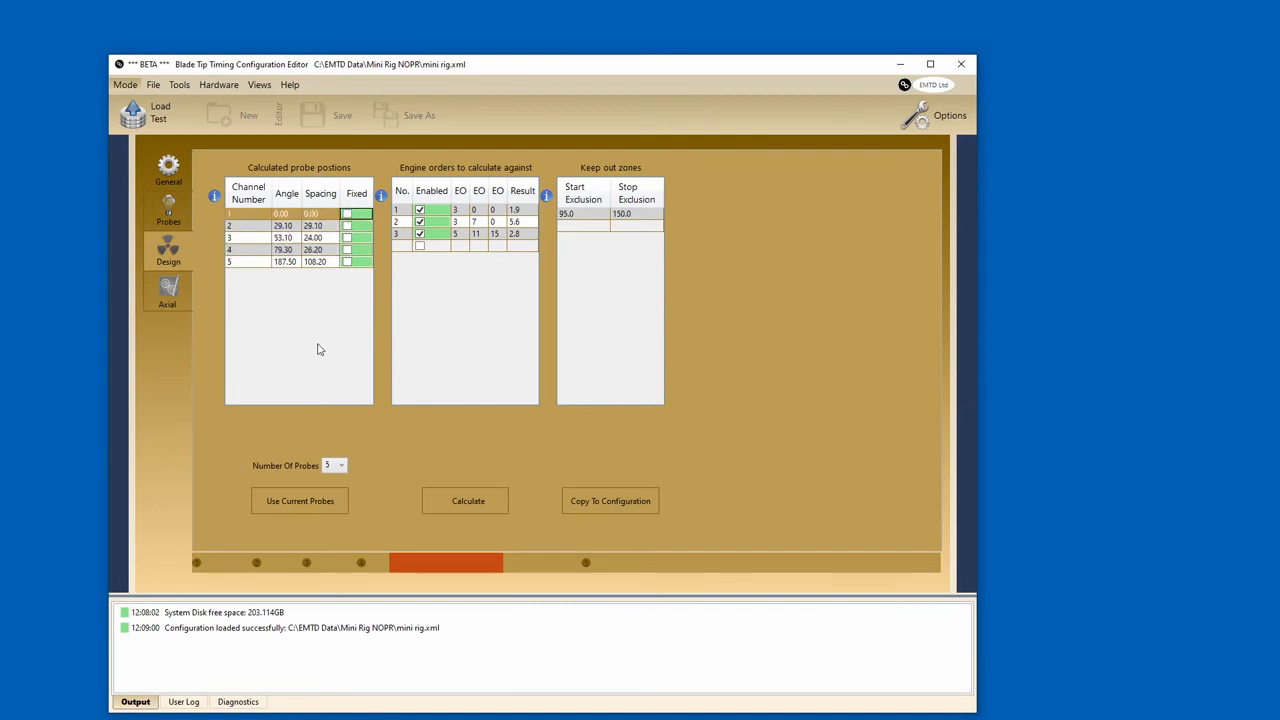
- Calculate a new set of probe positions three times for the engine orders and keep out zone
{"action": "left_click", "coordinate": [468, 503]}
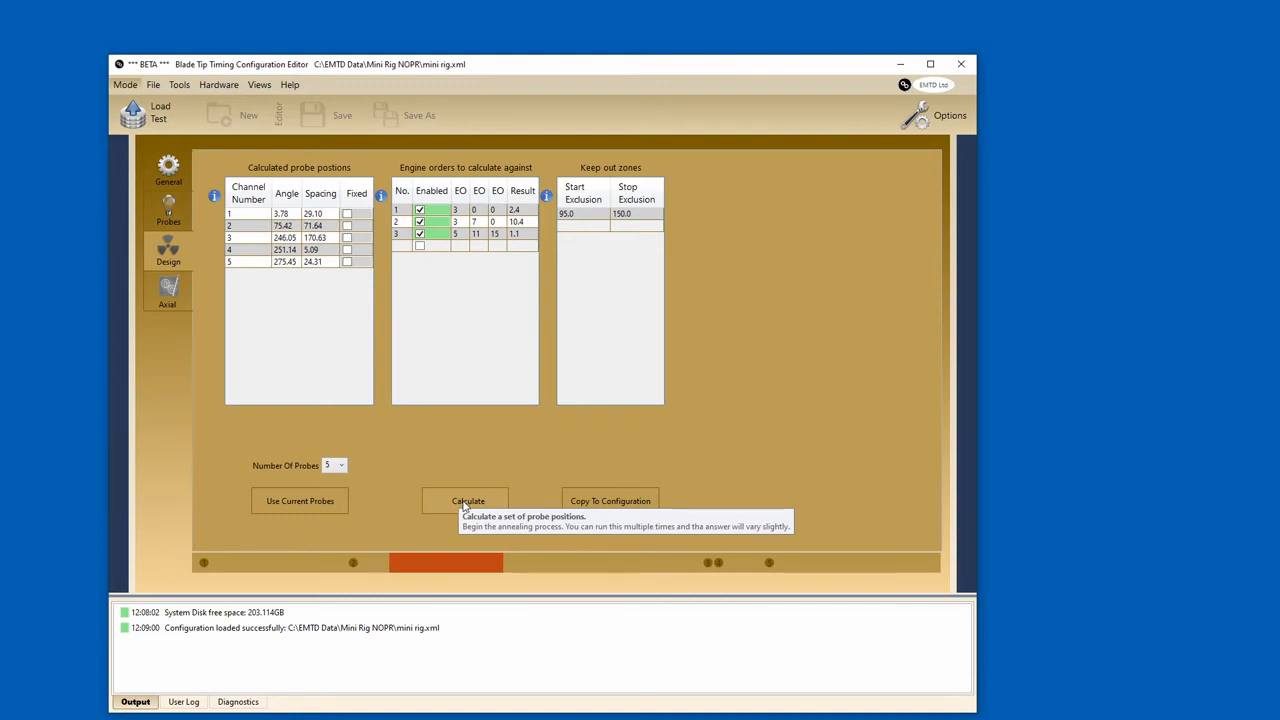
{"action": "left_click", "coordinate": [463, 505]}
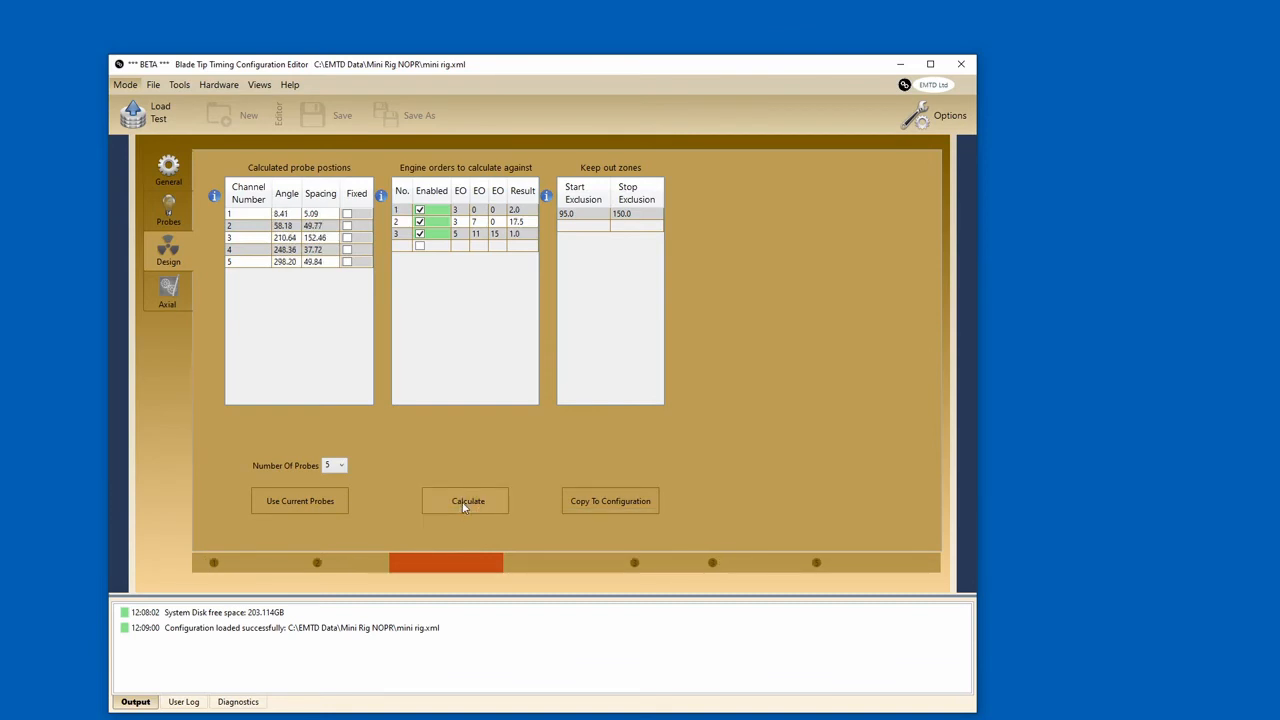
{"action": "left_click", "coordinate": [463, 505]}
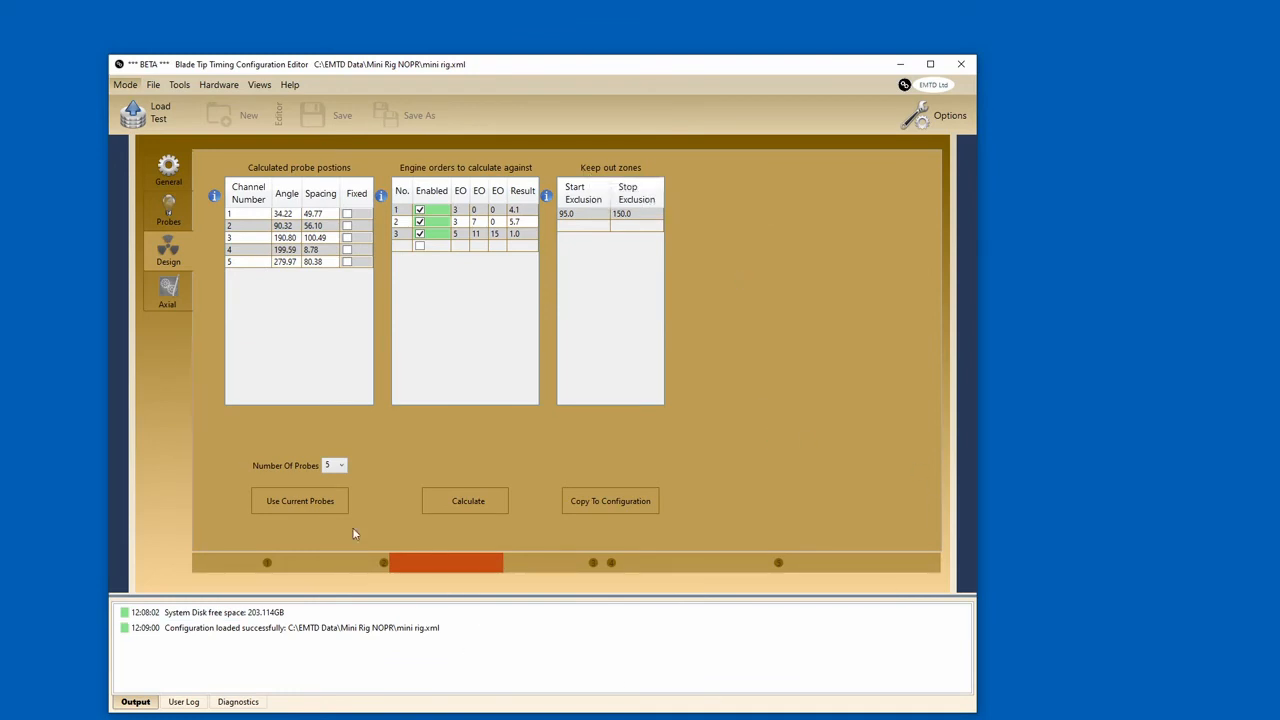
- Copy the calculated probe positions to the configuration, overwriting its existing probes, and display the probe channel table
{"action": "left_click", "coordinate": [584, 501]}
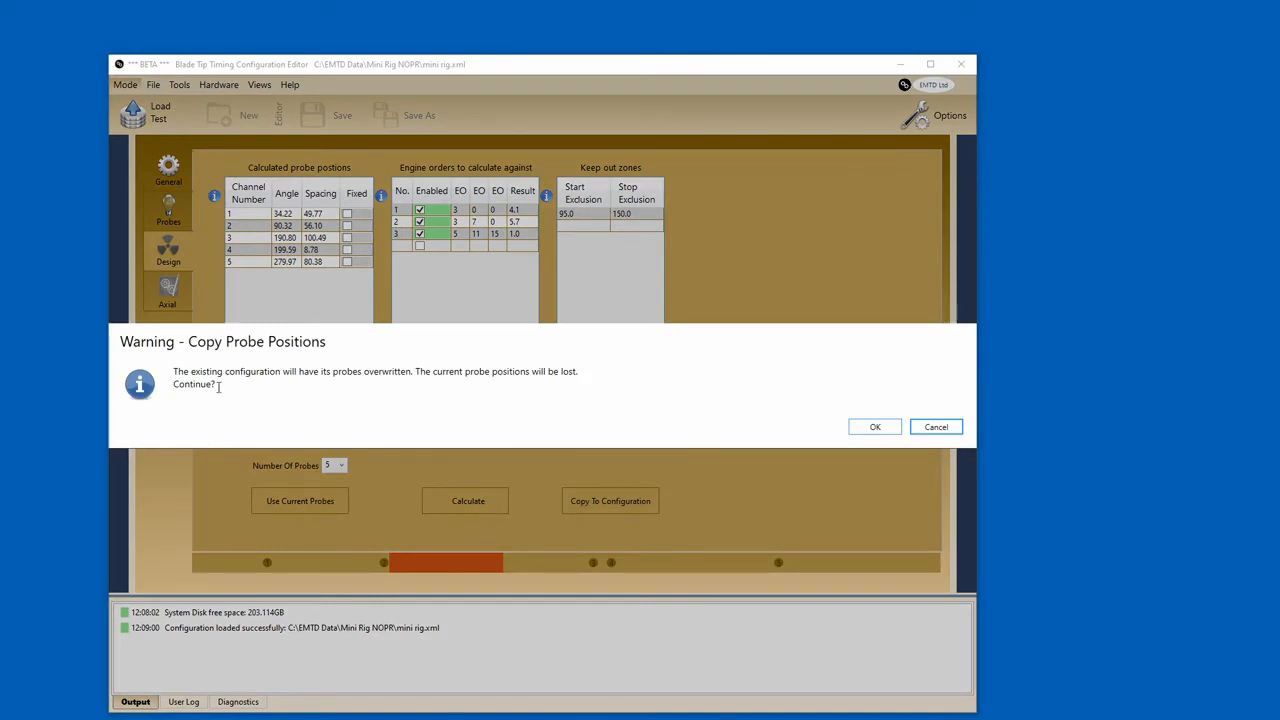
{"action": "left_click_drag", "start_coordinate": [249, 371], "coordinate": [414, 372]}
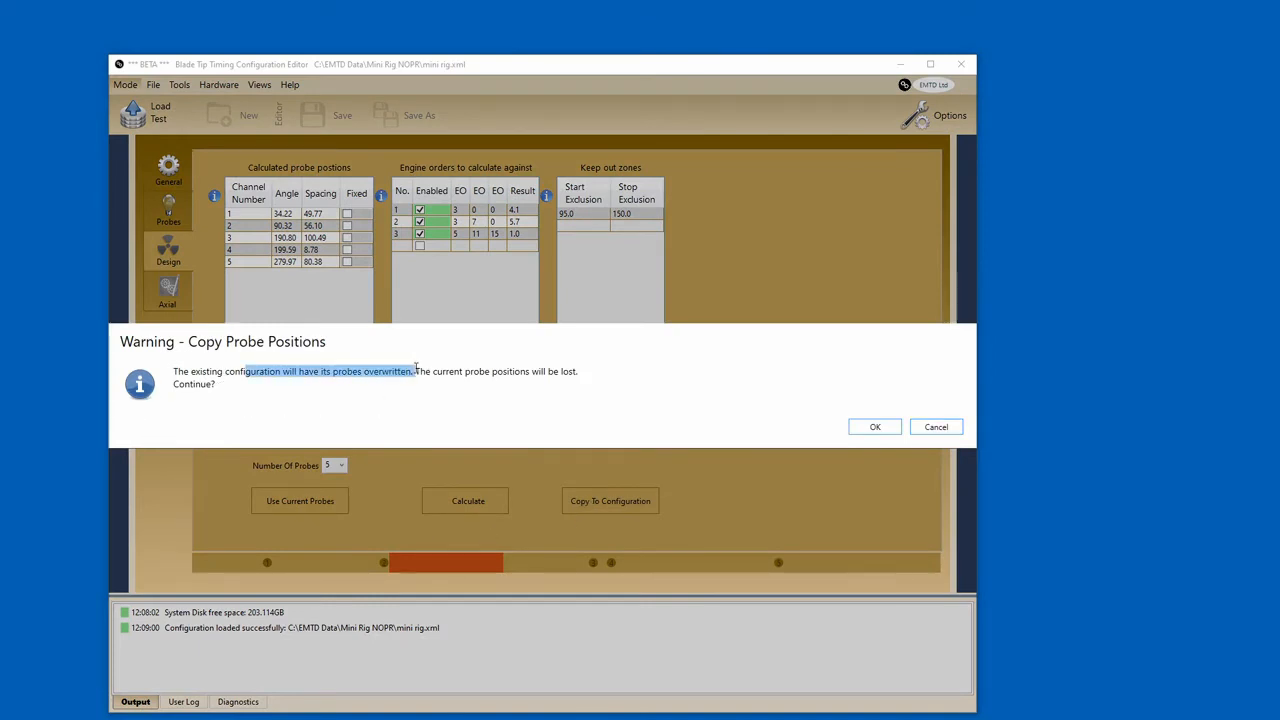
{"action": "left_click", "coordinate": [876, 428]}
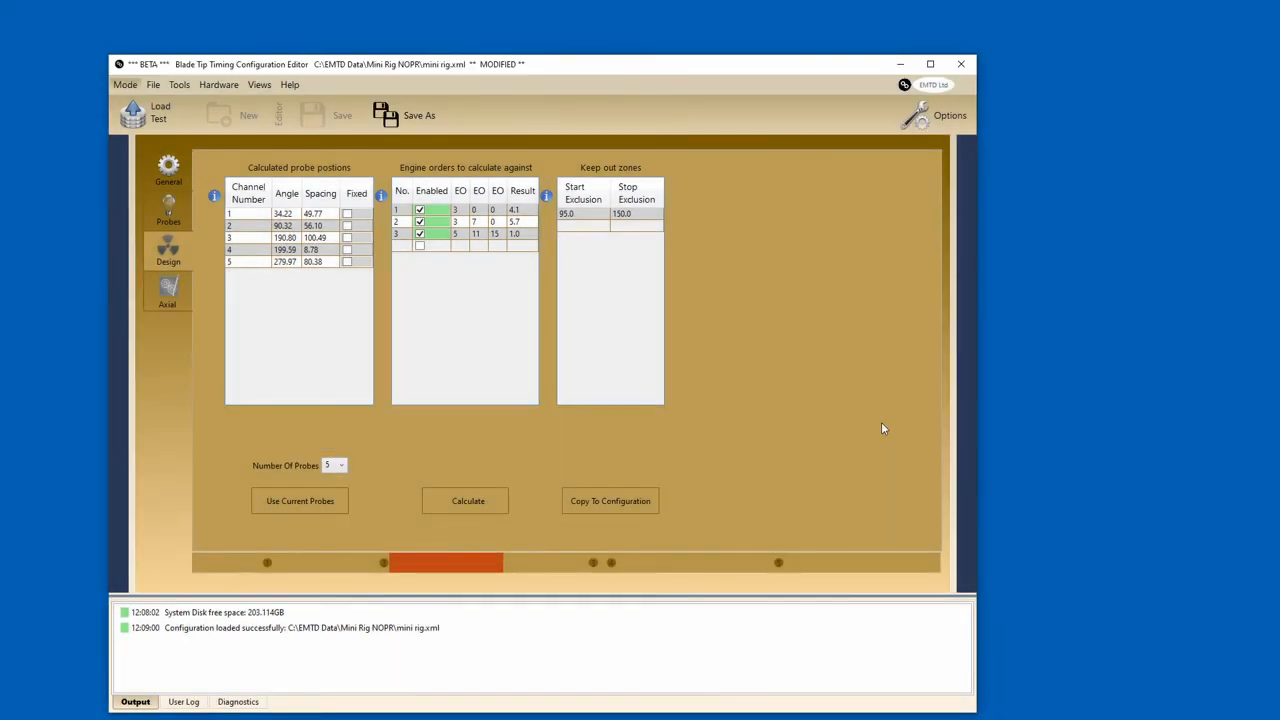
{"action": "left_click", "coordinate": [168, 213]}
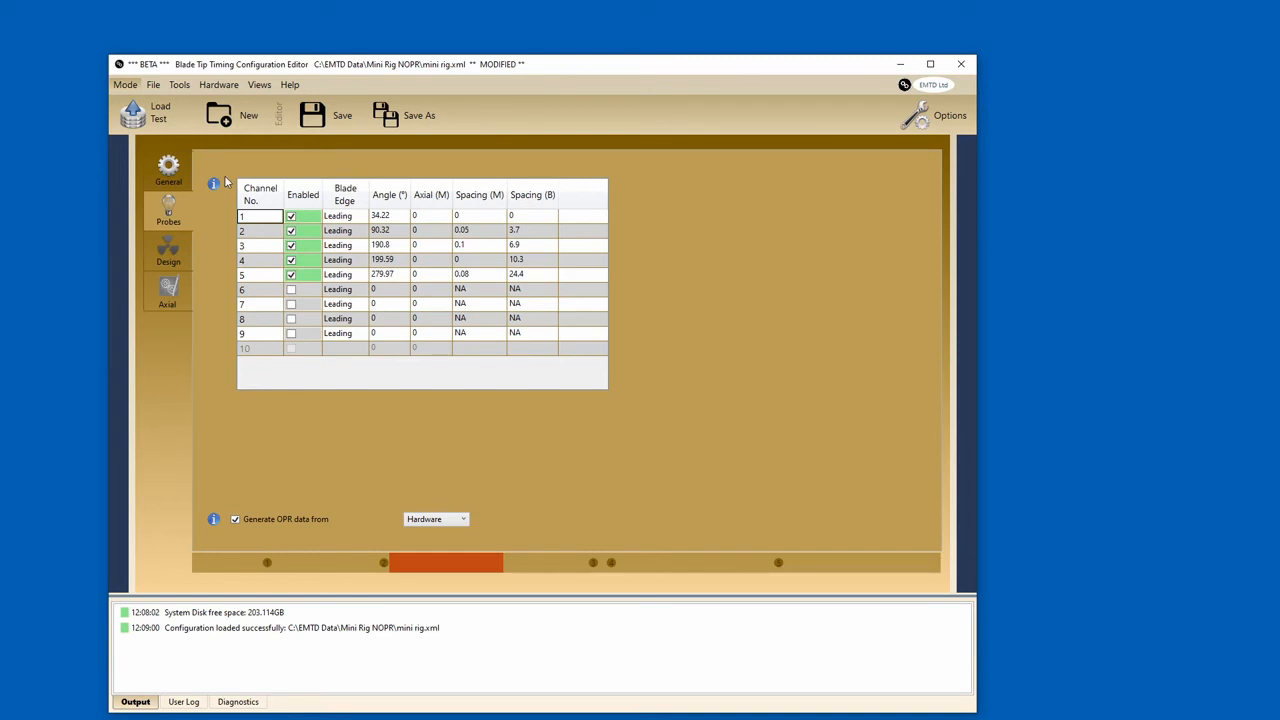
- Start saving the modified configuration under a new name and browse to the EMTD Data folder on Local Disk (C:)
{"action": "left_click", "coordinate": [394, 117]}
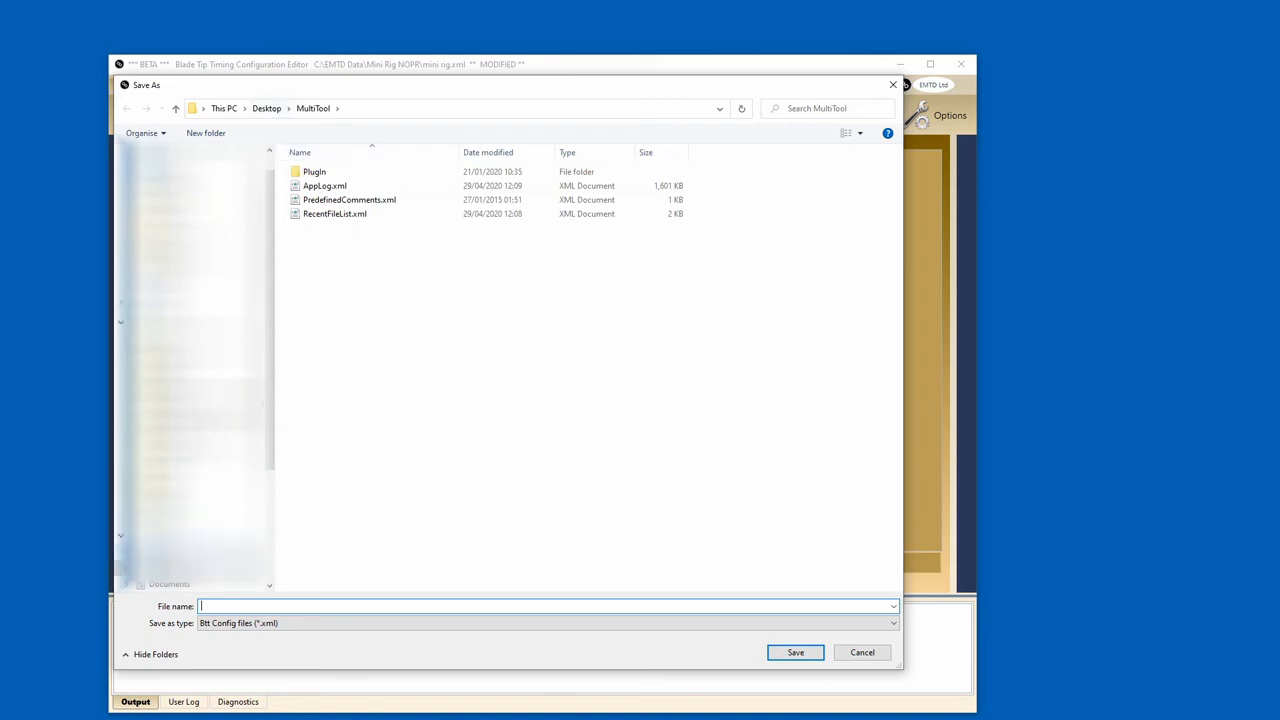
{"action": "scroll", "coordinate": [194, 370], "scroll_direction": "down", "scroll_amount": 1}
{"action": "scroll", "coordinate": [194, 370], "scroll_direction": "down", "scroll_amount": 1}
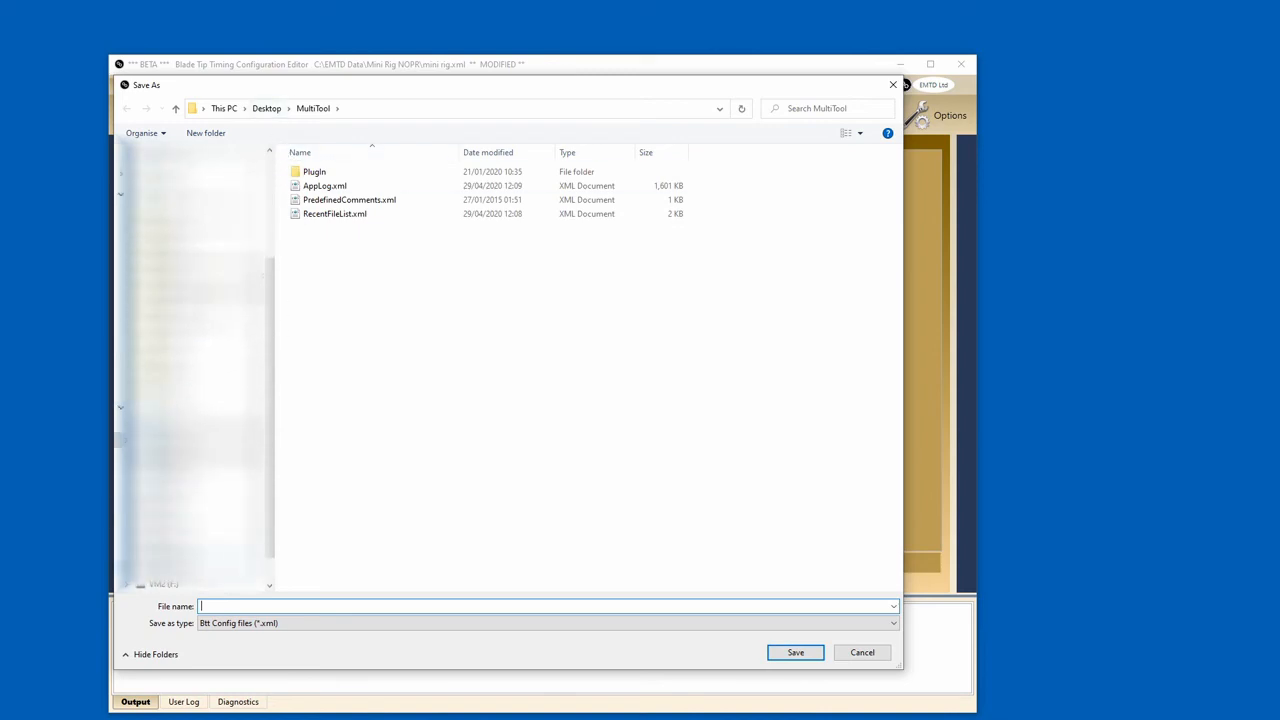
{"action": "left_click", "coordinate": [185, 442]}
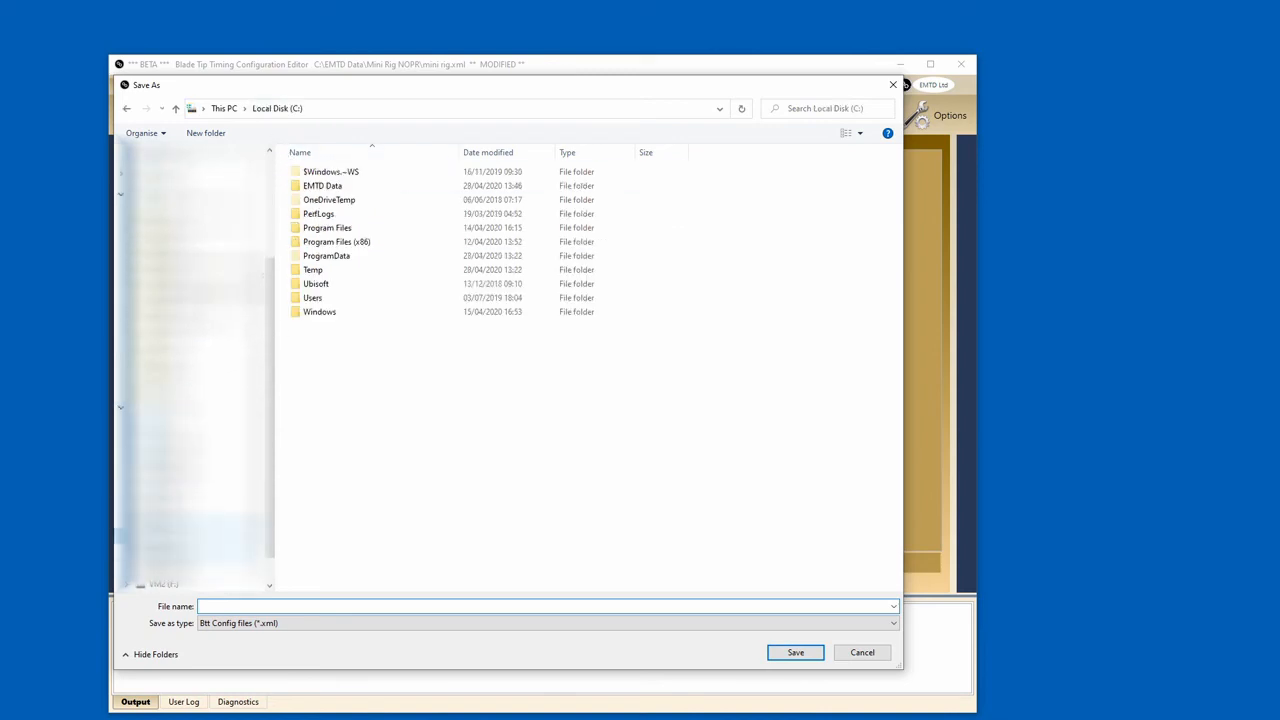
{"action": "double_click", "coordinate": [325, 188]}
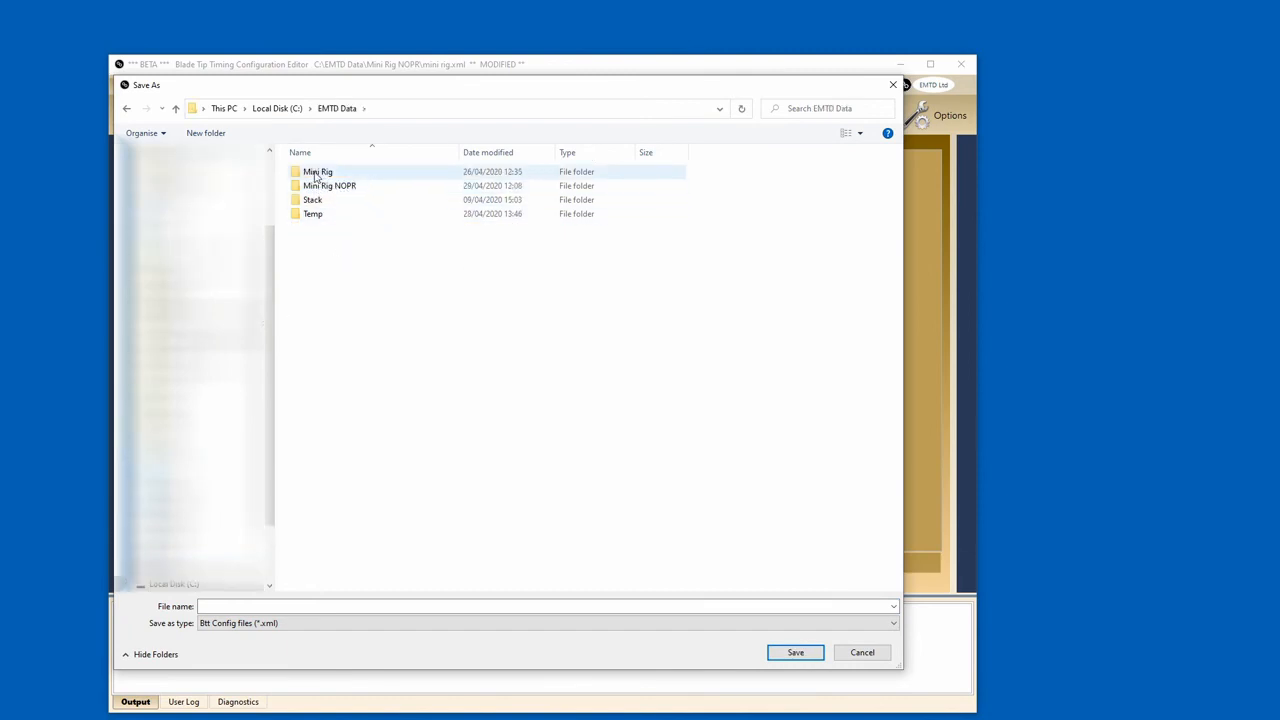
- Create a folder named New Test inside EMTD Data and open it as the save location
{"action": "right_click", "coordinate": [311, 278]}
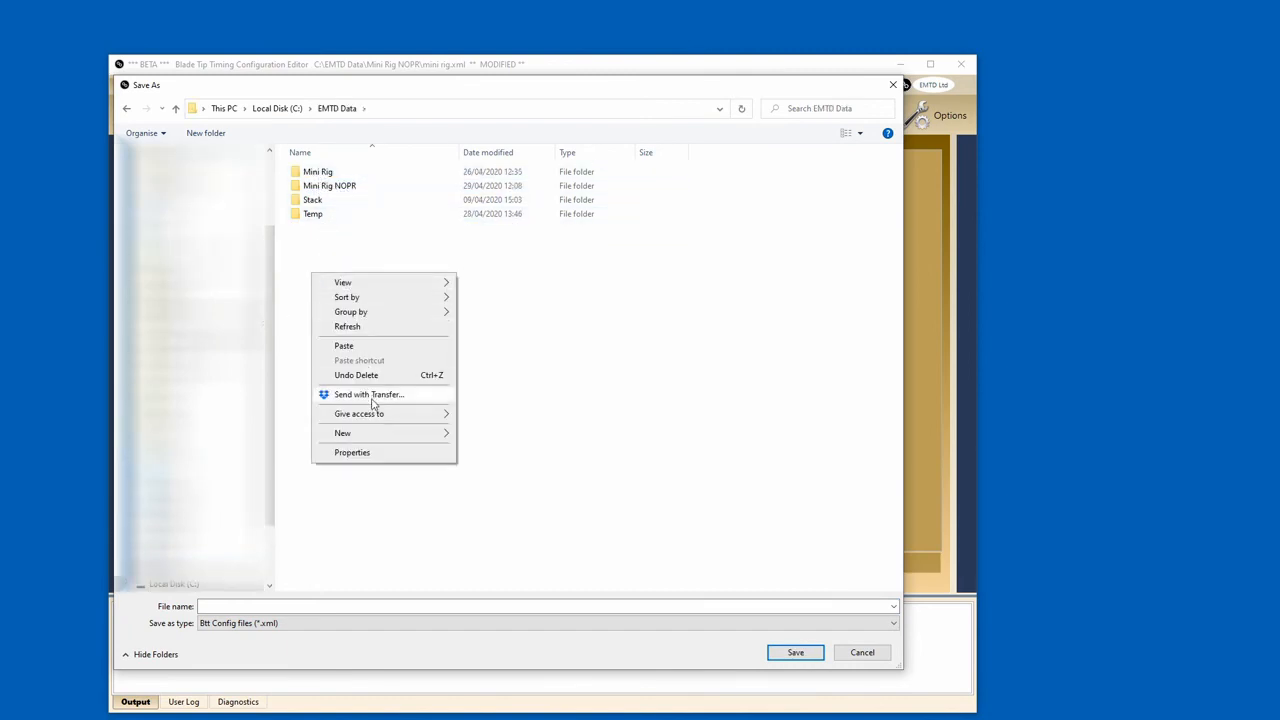
{"action": "mouse_move", "coordinate": [376, 434]}
{"action": "left_click", "coordinate": [480, 436]}
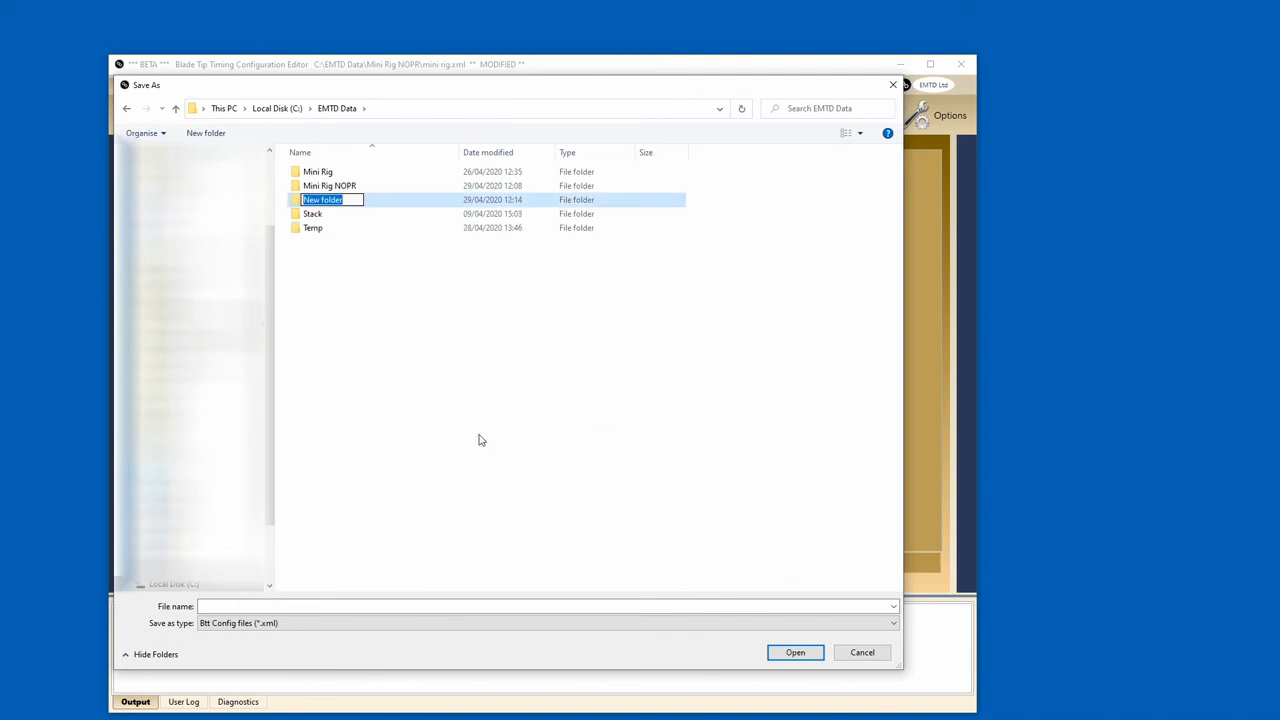
{"action": "type", "text": "New TEst"}
{"action": "key", "text": "Return"}
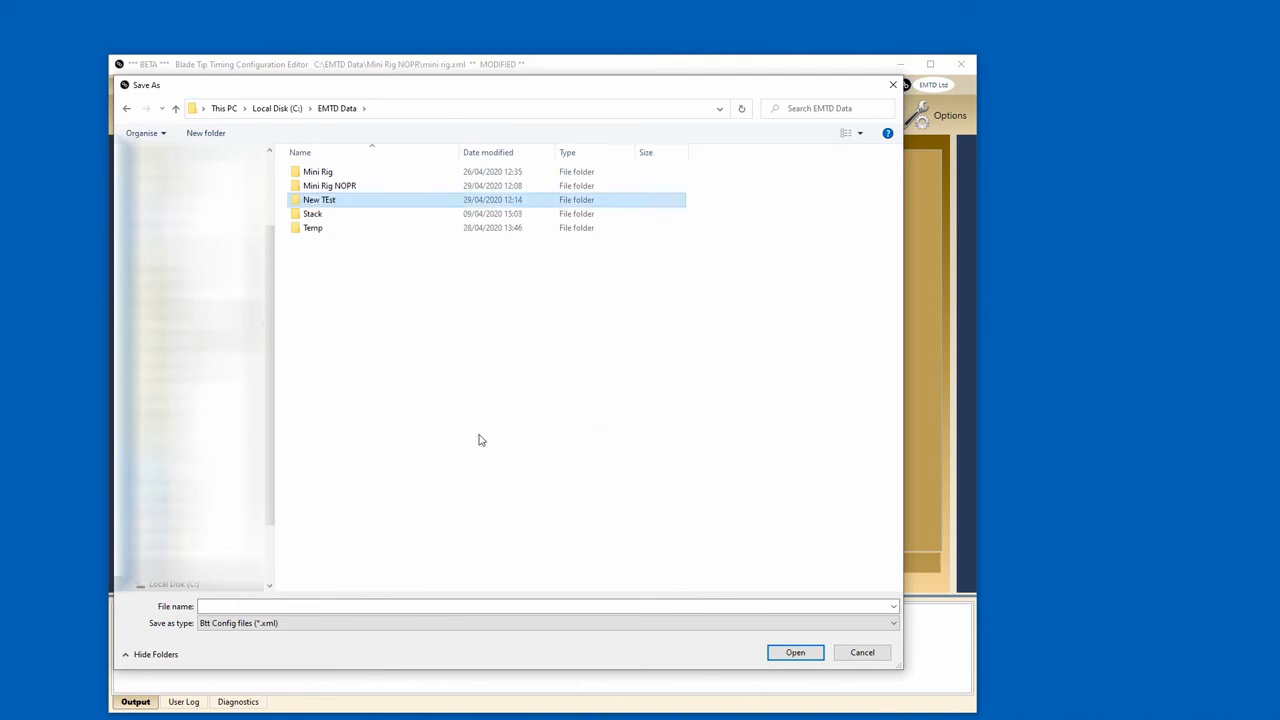
{"action": "key", "text": "F2"}
{"action": "key", "text": "End"}
{"action": "key", "text": "Delete"}
{"action": "type", "text": "e"}
{"action": "key", "text": "Return"}
{"action": "key", "text": "Return"}
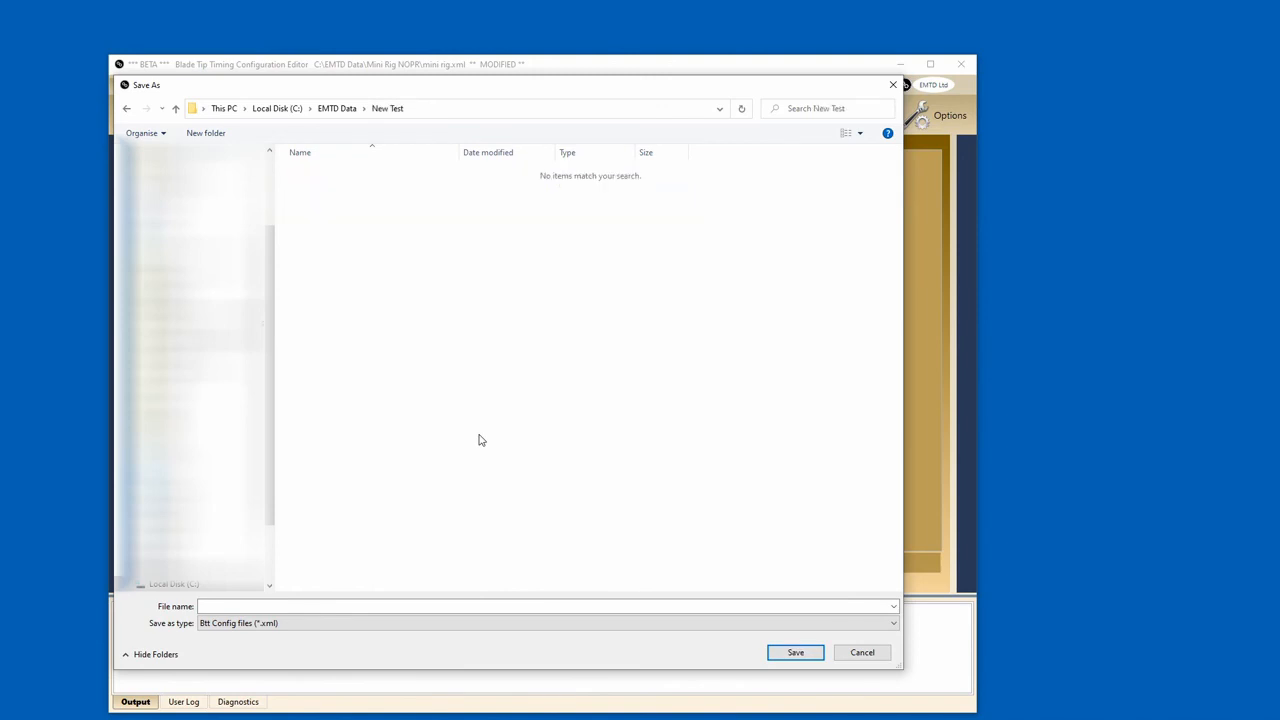
- Save the configuration as mainTest in the New Test folder
{"action": "left_click", "coordinate": [314, 606]}
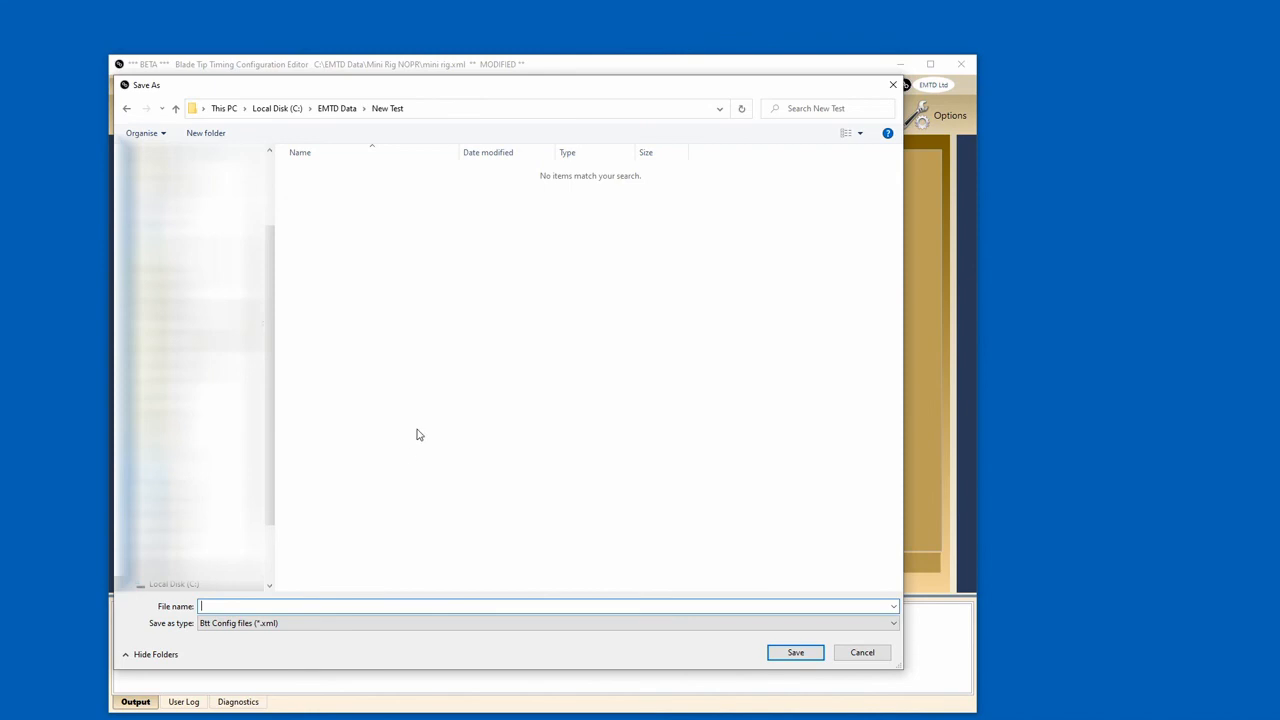
{"action": "type", "text": "mainTest"}
{"action": "key", "text": "Return"}
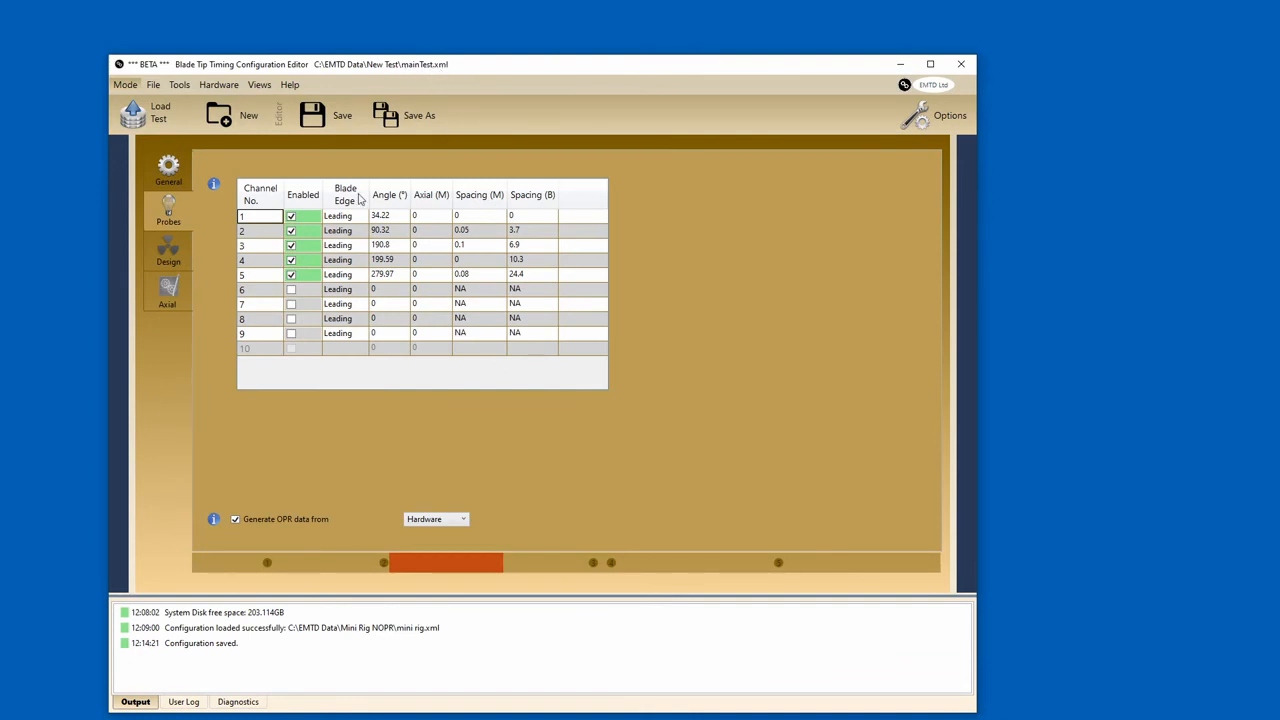
- Reload the recent configuration C:\EMTD Data\Mini Rig NOPR\mini rig.xml
{"action": "left_click", "coordinate": [153, 85]}
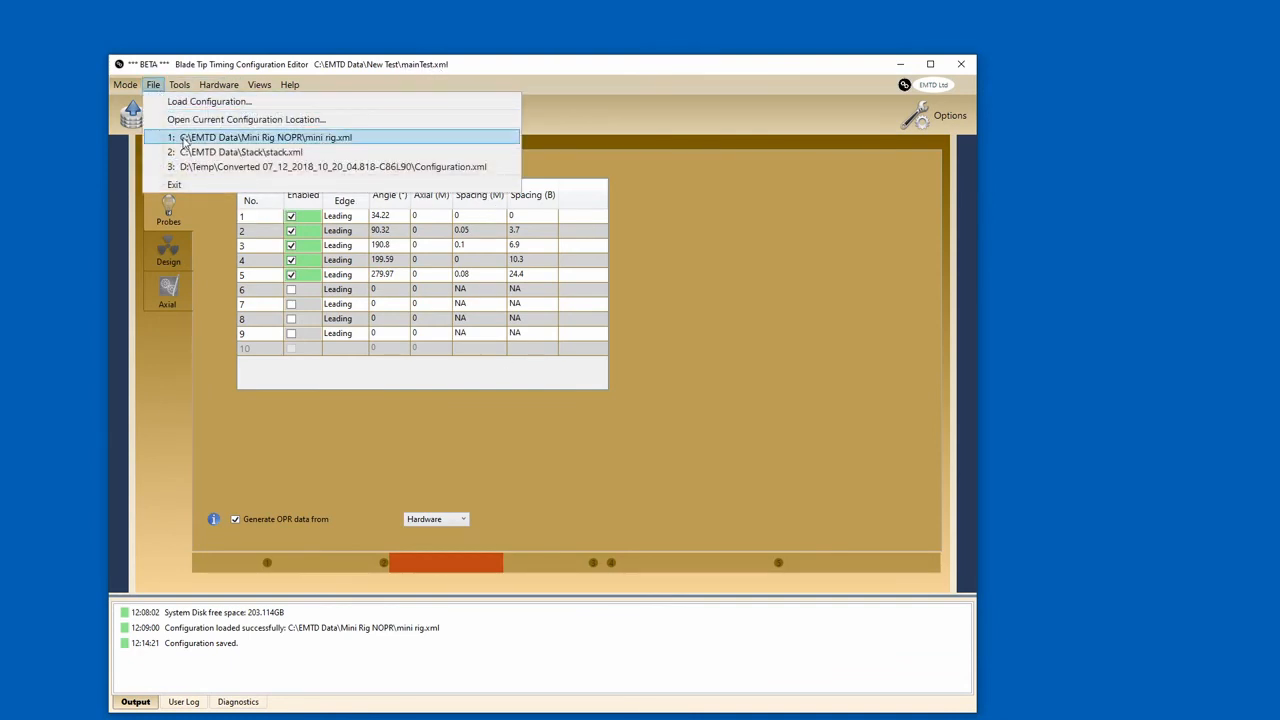
{"action": "left_click", "coordinate": [220, 140]}
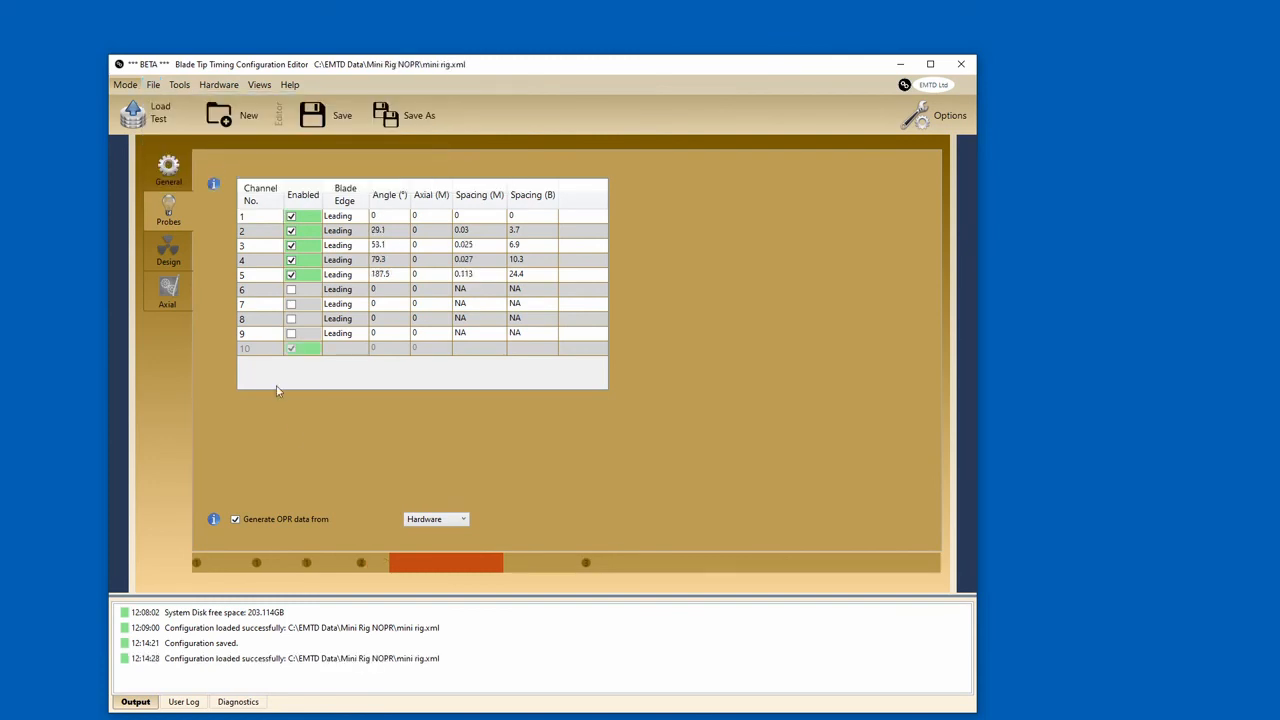
{"action": "left_click_drag", "start_coordinate": [431, 57], "coordinate": [398, 34]}
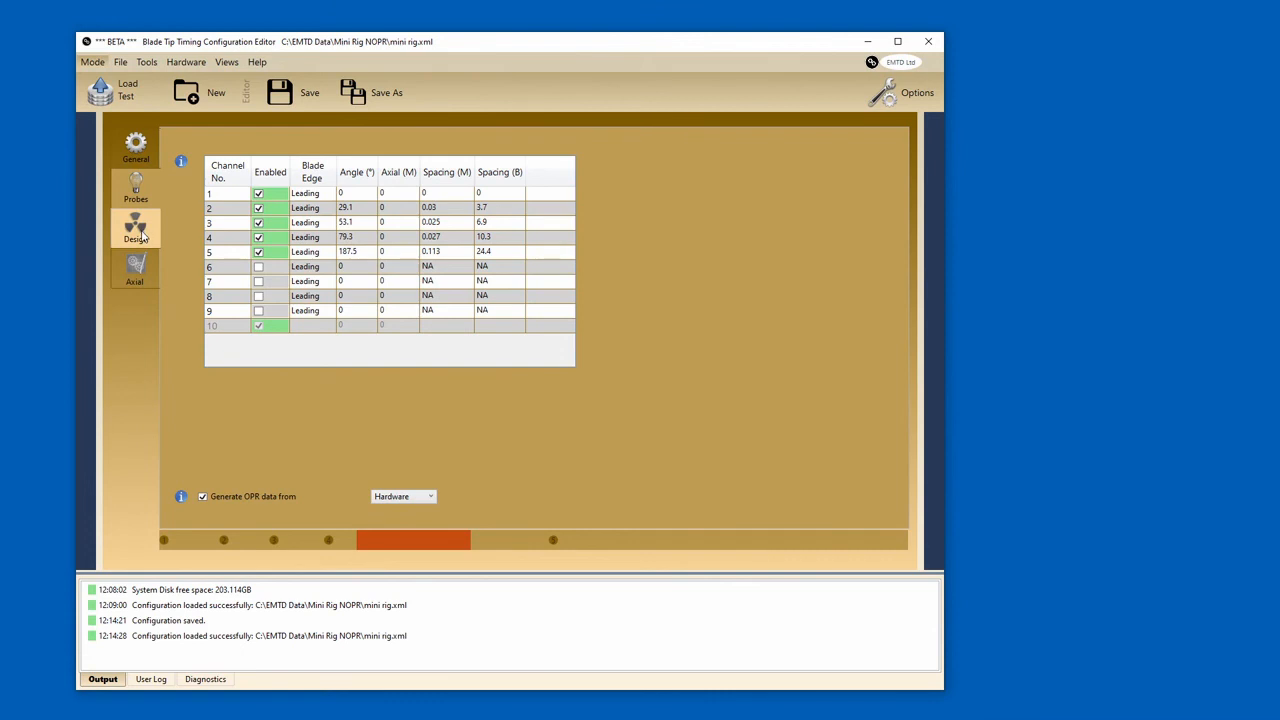
- Examine the axial probe position calculator, and return to the general test settings
{"action": "left_click", "coordinate": [136, 276]}
{"action": "left_click", "coordinate": [136, 272]}
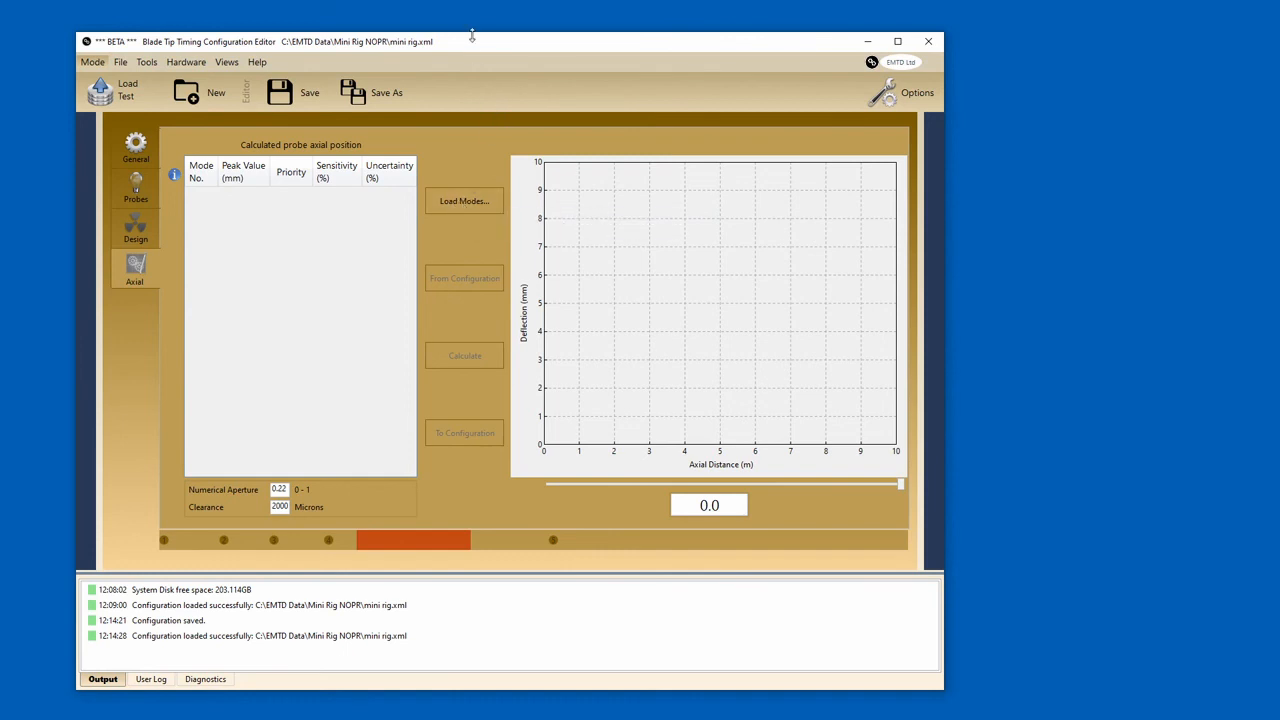
{"action": "left_click_drag", "start_coordinate": [472, 45], "coordinate": [486, 50]}
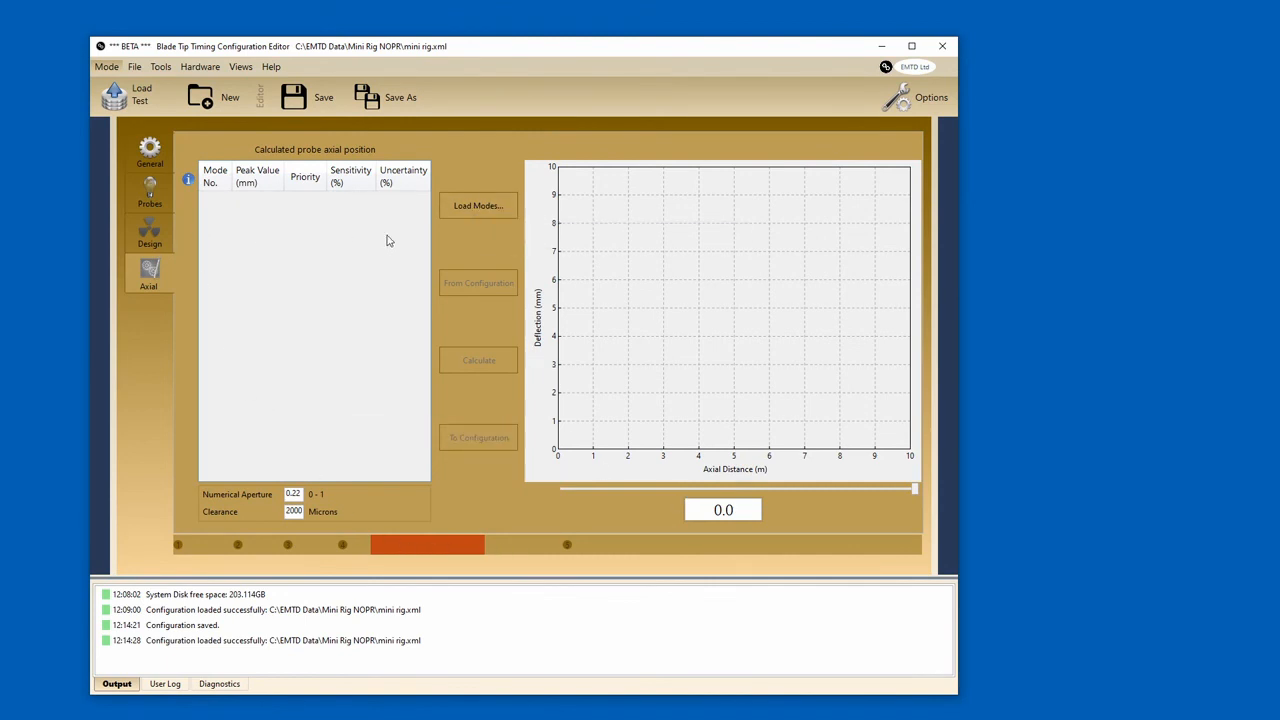
{"action": "mouse_move", "coordinate": [511, 46]}
{"action": "left_mouse_down"}
{"action": "mouse_move", "coordinate": [540, 47]}
{"action": "mouse_move", "coordinate": [514, 60]}
{"action": "left_mouse_up"}
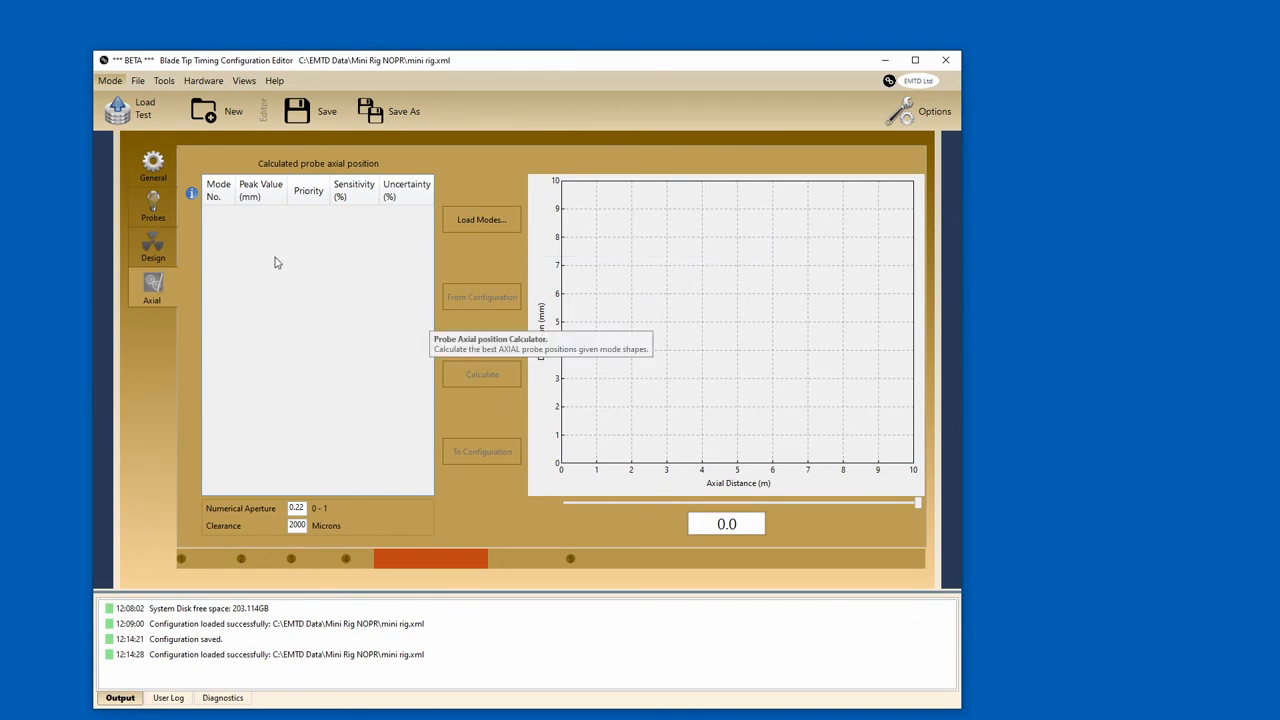
{"action": "left_click_drag", "start_coordinate": [404, 63], "coordinate": [397, 64]}
{"action": "left_click_drag", "start_coordinate": [490, 64], "coordinate": [507, 68]}
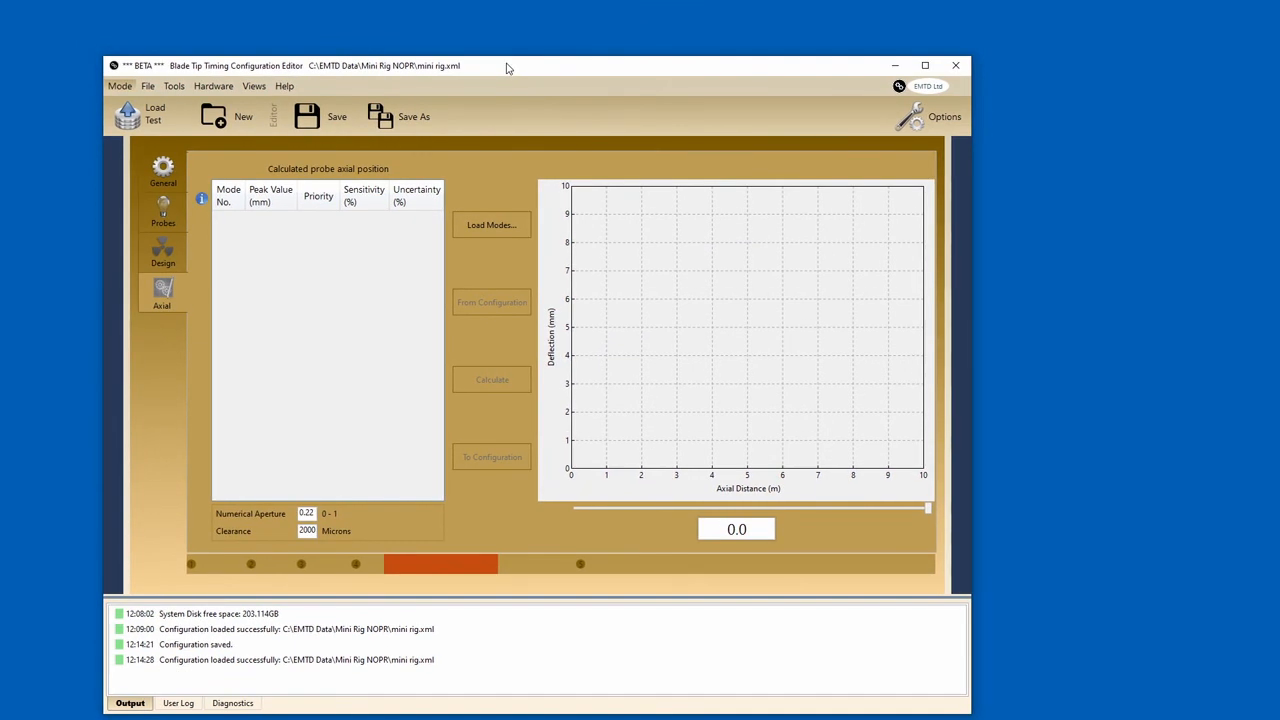
{"action": "left_click_drag", "start_coordinate": [507, 68], "coordinate": [529, 73]}
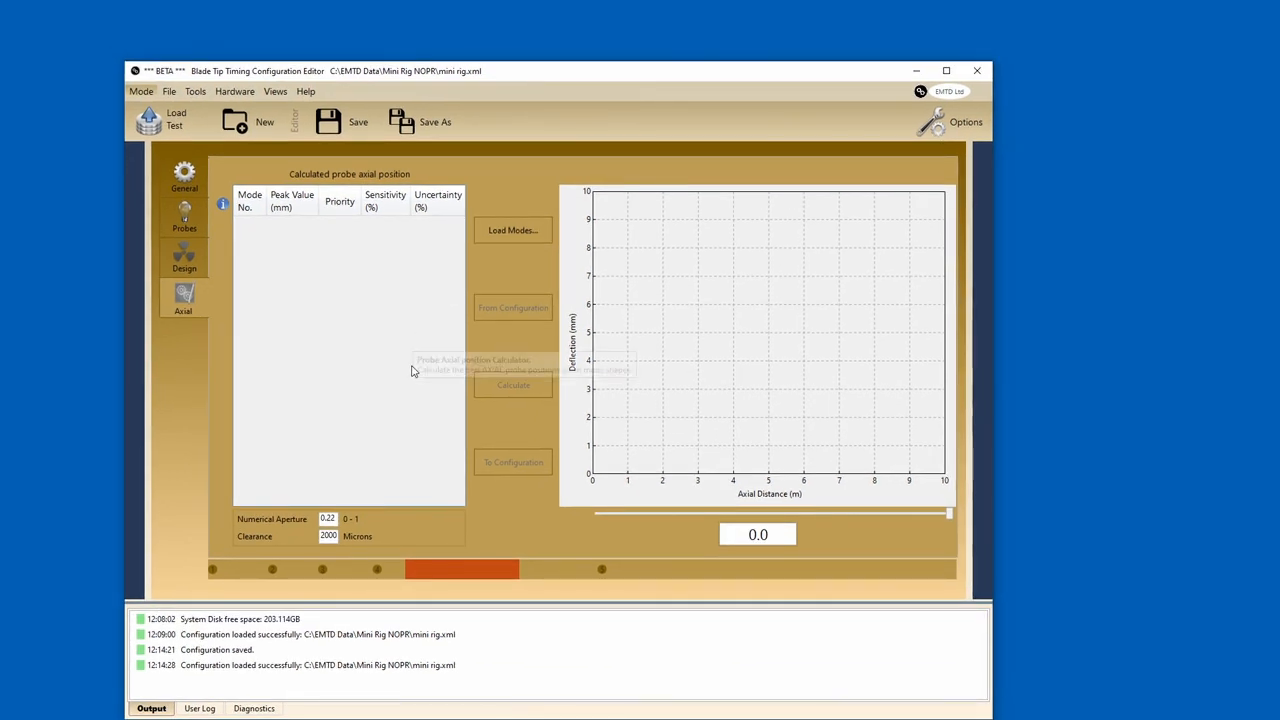
{"action": "left_click_drag", "start_coordinate": [500, 75], "coordinate": [503, 77]}
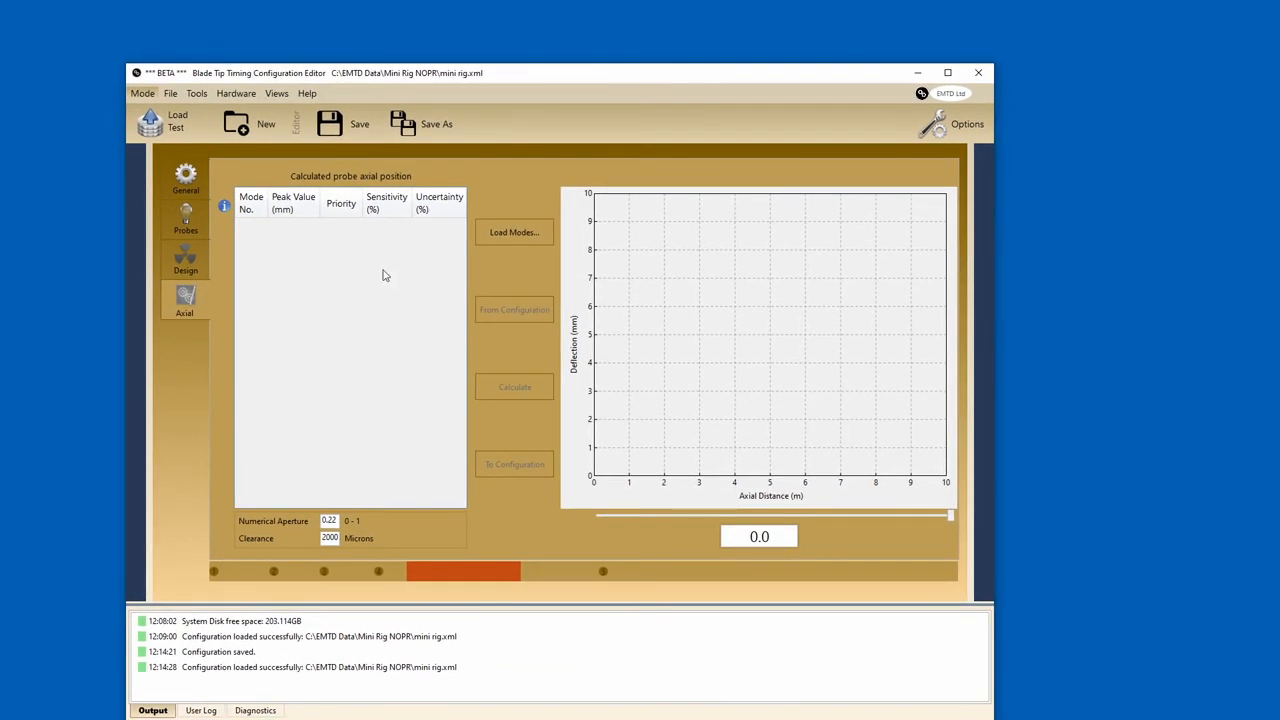
{"action": "left_click", "coordinate": [184, 182]}
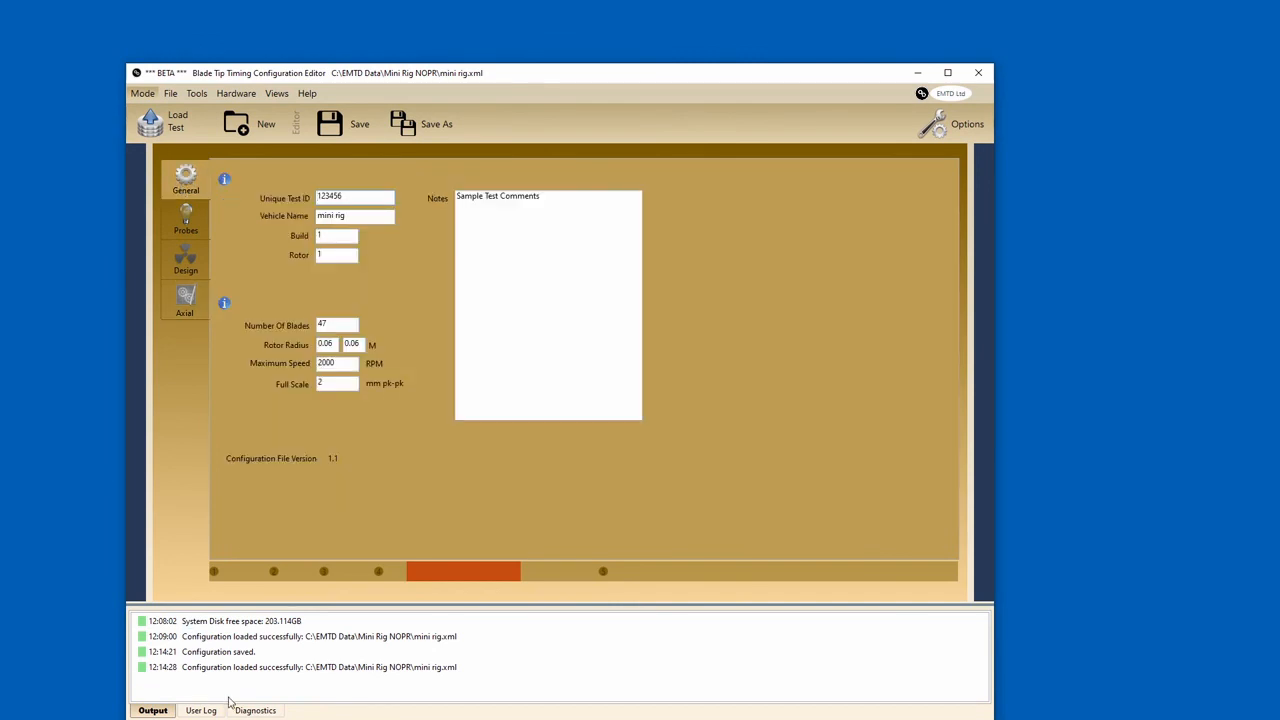